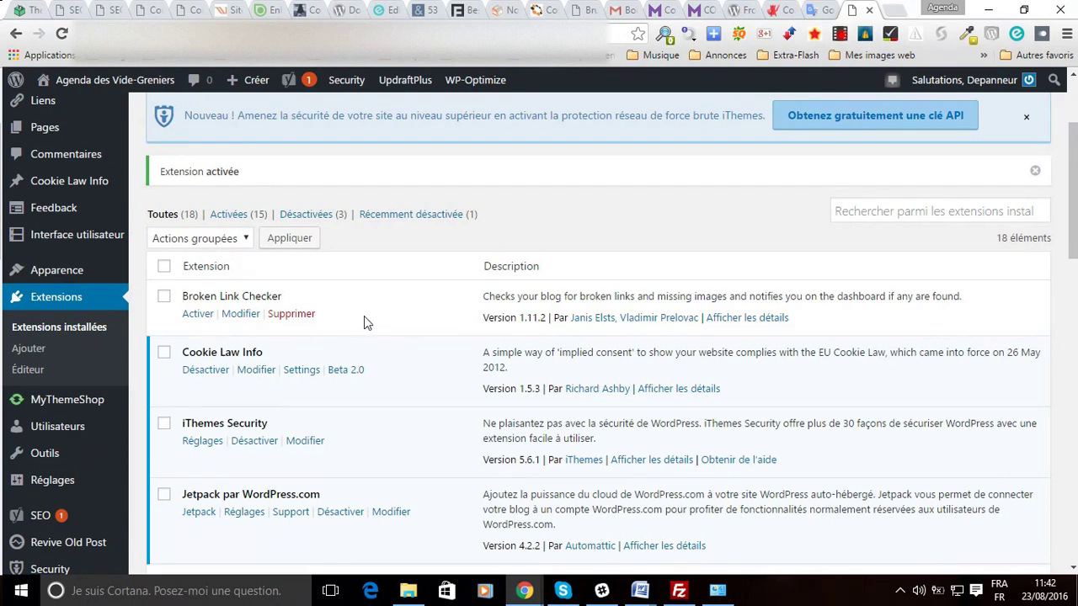
Step: Open the settings page of the iThemes Security plugin
{"action": "scroll", "coordinate": [362, 320], "scroll_direction": "down", "scroll_amount": 2}
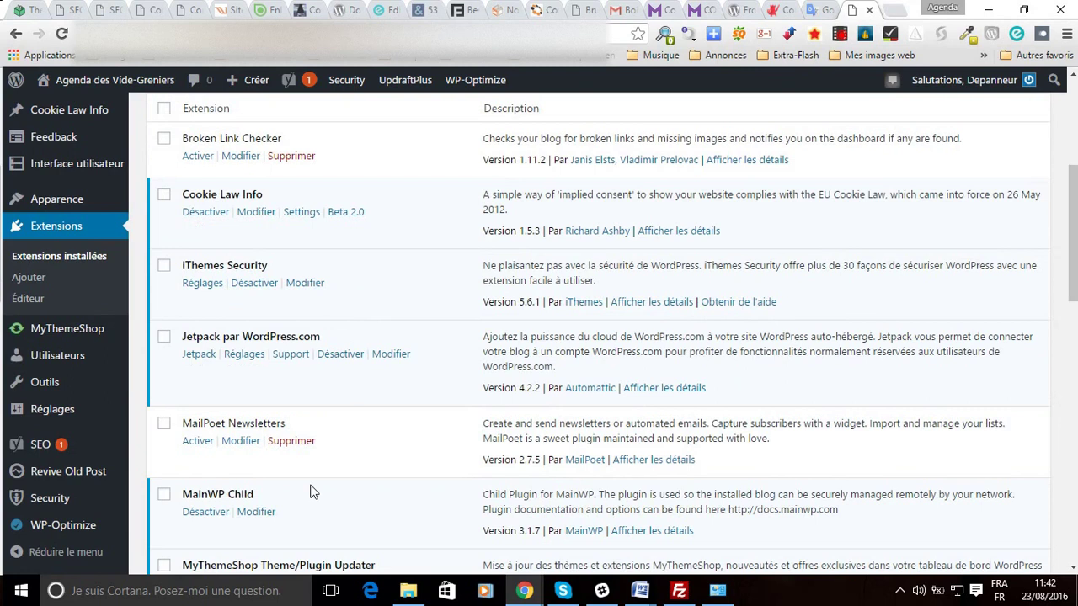
{"action": "mouse_move", "coordinate": [35, 501]}
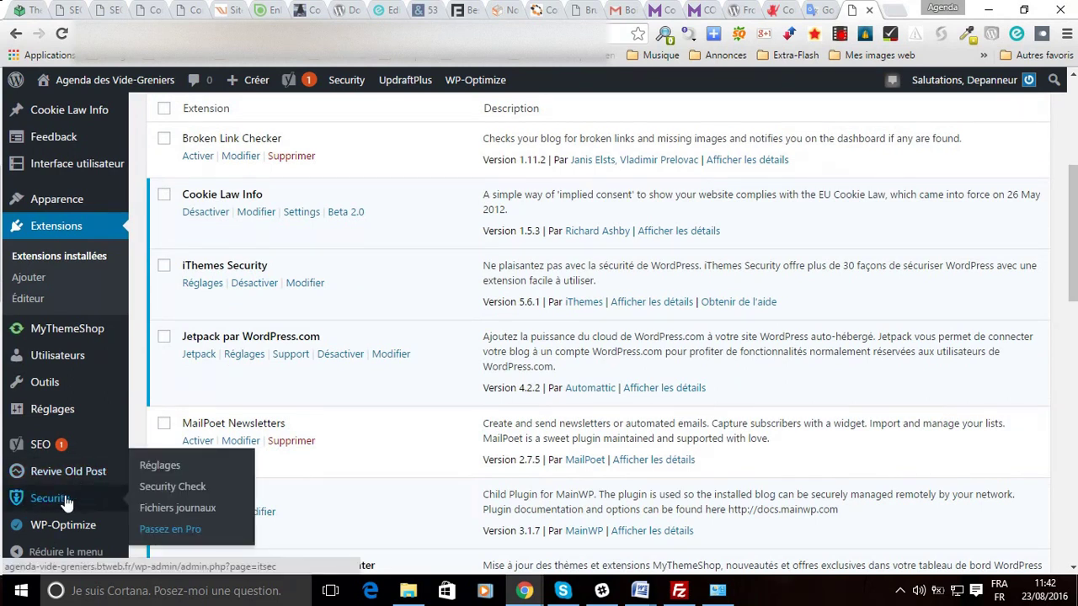
{"action": "left_click", "coordinate": [163, 469]}
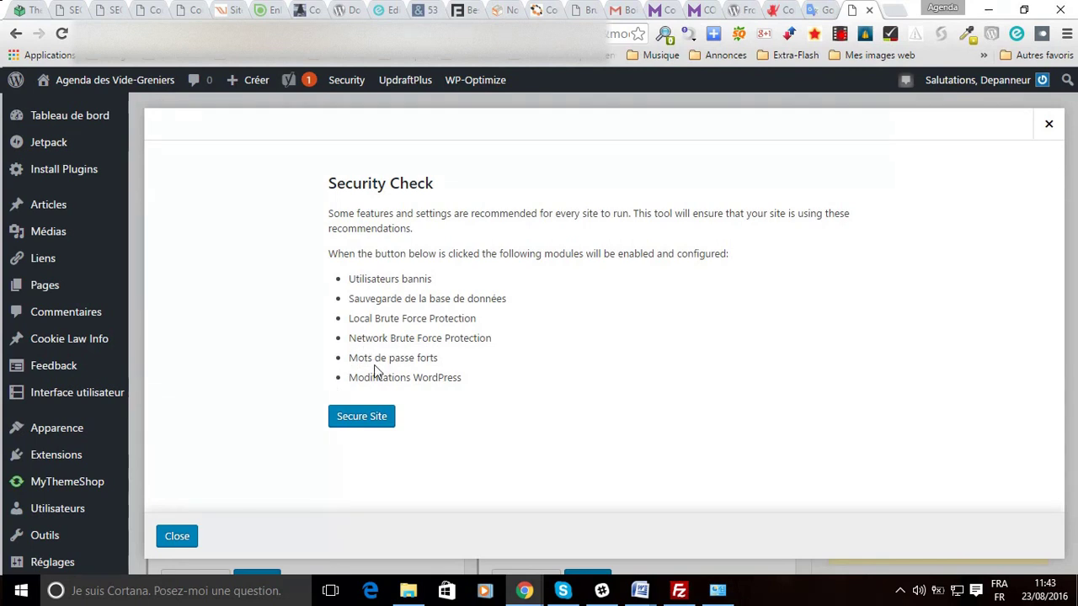
Step: Secure the site with the Security Check and activate Network Brute Force Protection, leaving security e-mail updates set to Oui
{"action": "left_click", "coordinate": [343, 416]}
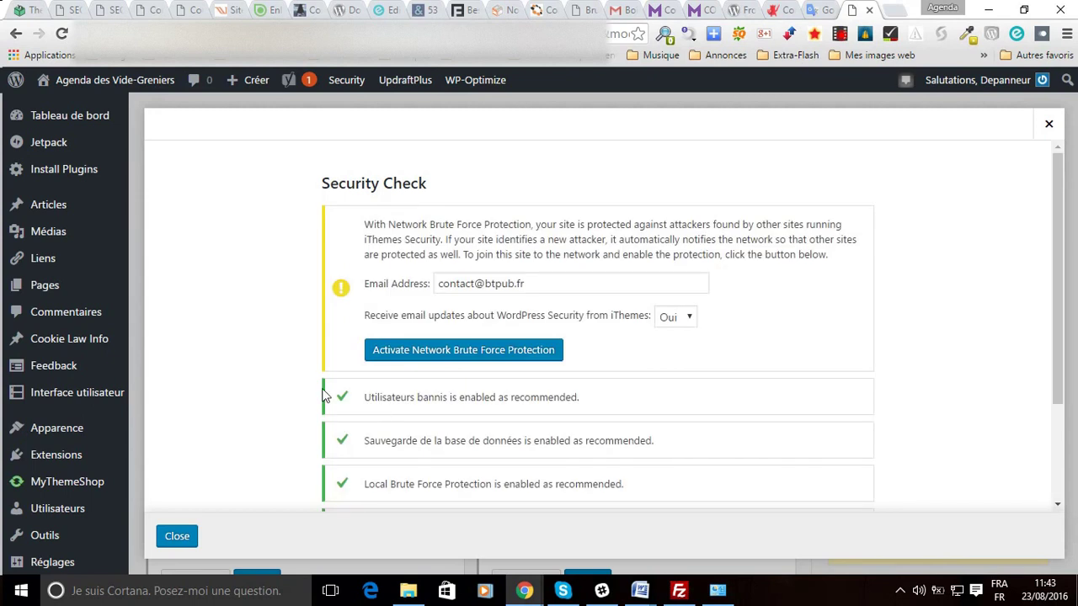
{"action": "left_click", "coordinate": [444, 354]}
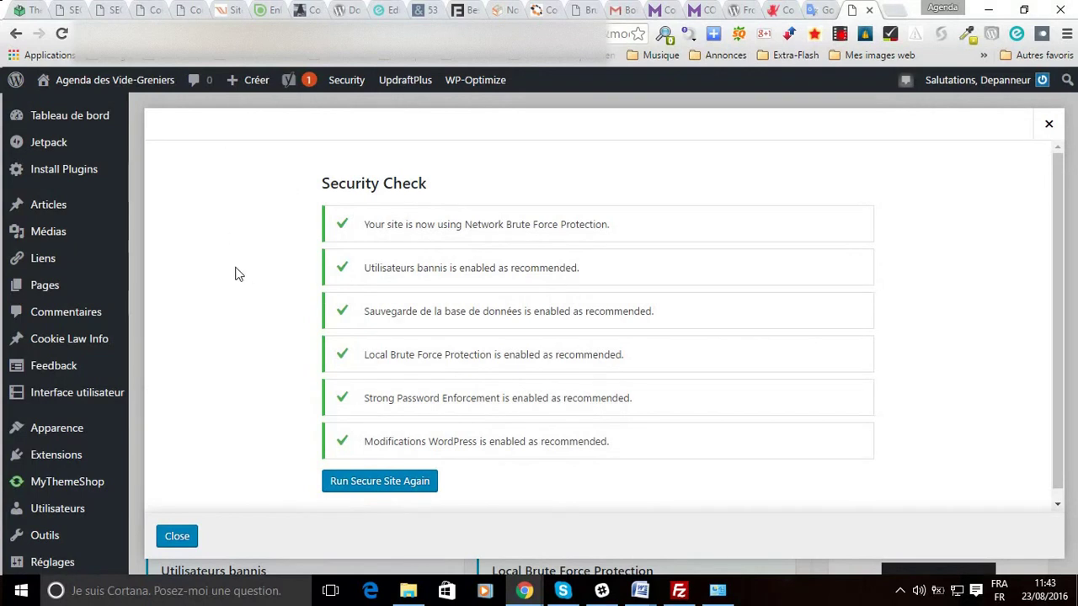
{"action": "scroll", "coordinate": [238, 274], "scroll_direction": "down", "scroll_amount": 1}
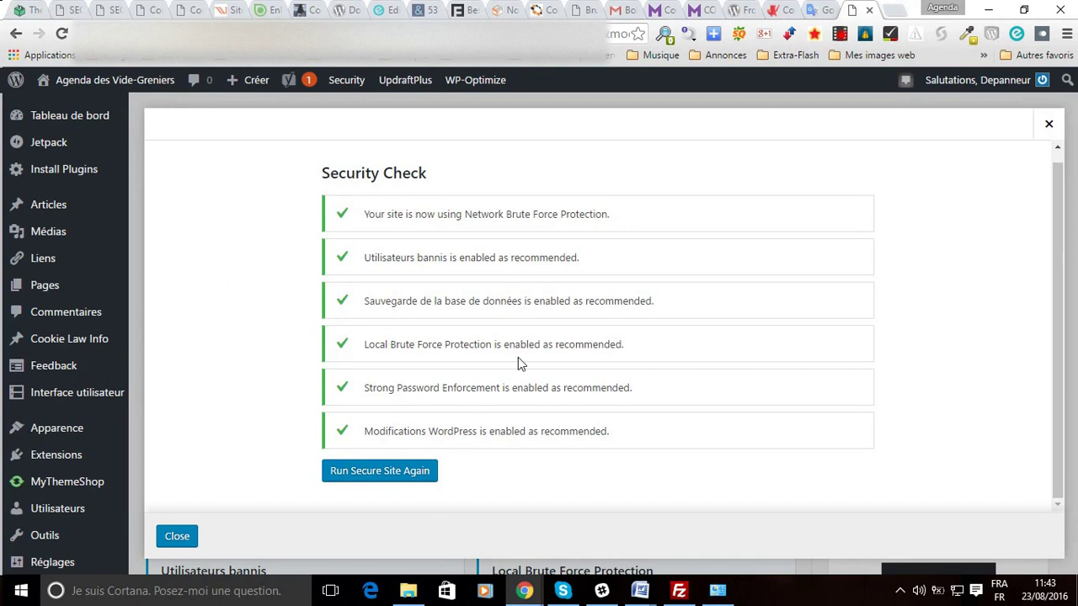
{"action": "left_click", "coordinate": [169, 544]}
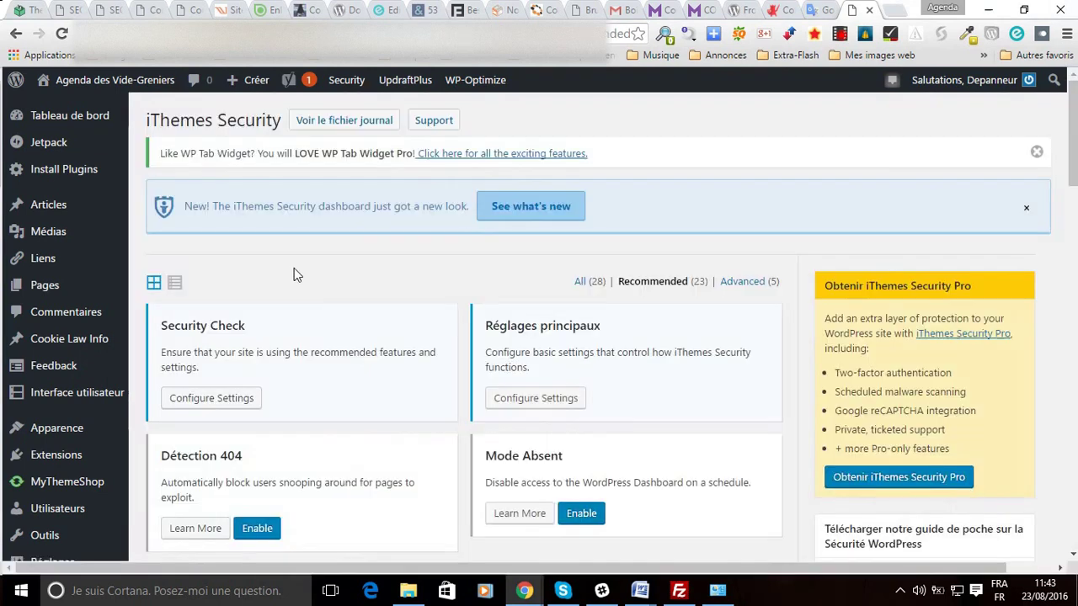
Step: Reopen the Security Check module to review its enabled protections, and close it again
{"action": "scroll", "coordinate": [261, 279], "scroll_direction": "down", "scroll_amount": 2}
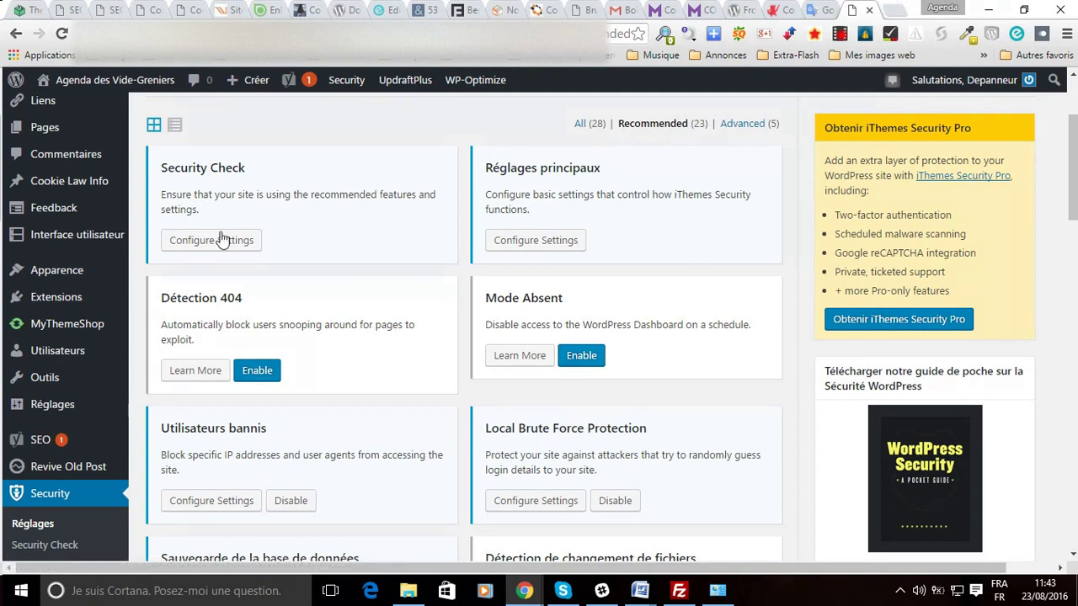
{"action": "left_click", "coordinate": [193, 244]}
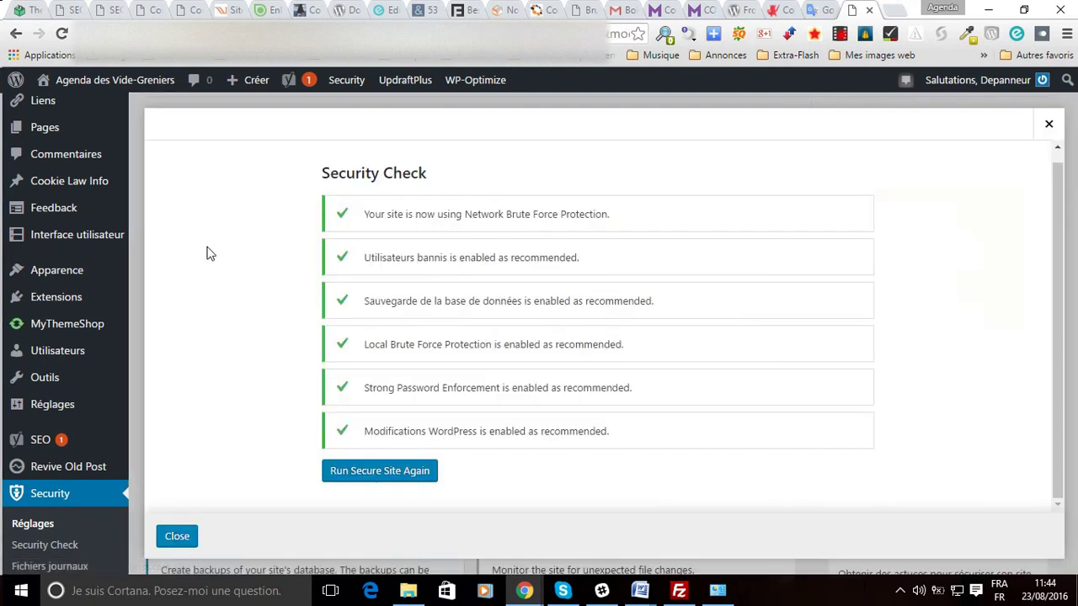
{"action": "left_click", "coordinate": [174, 539]}
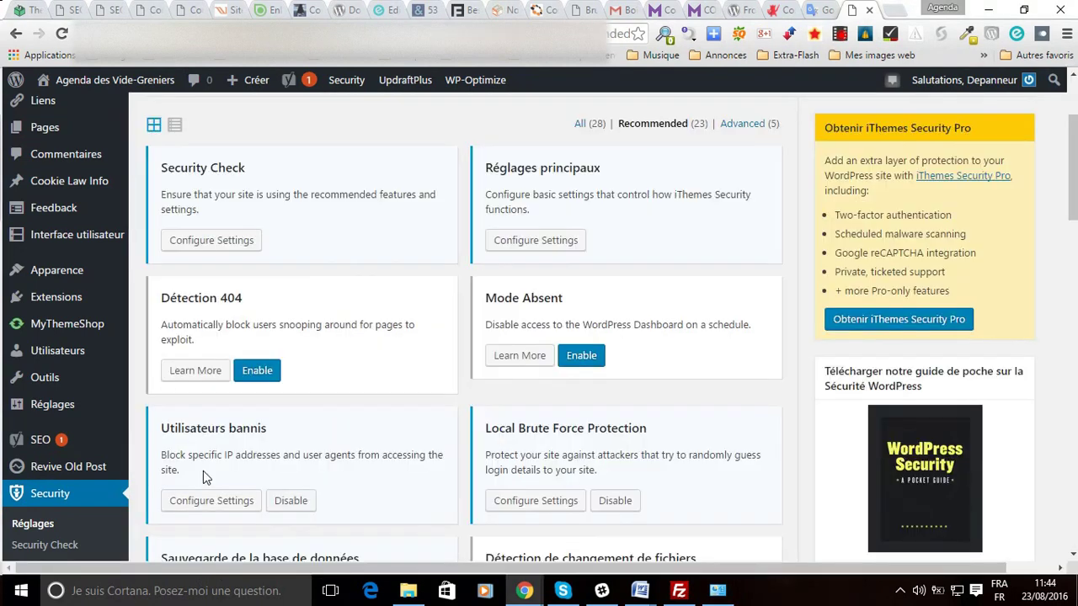
Step: Open the Réglages principaux module's settings and enable the "Envoyer un e-mail de résumé" option
{"action": "left_click", "coordinate": [542, 242]}
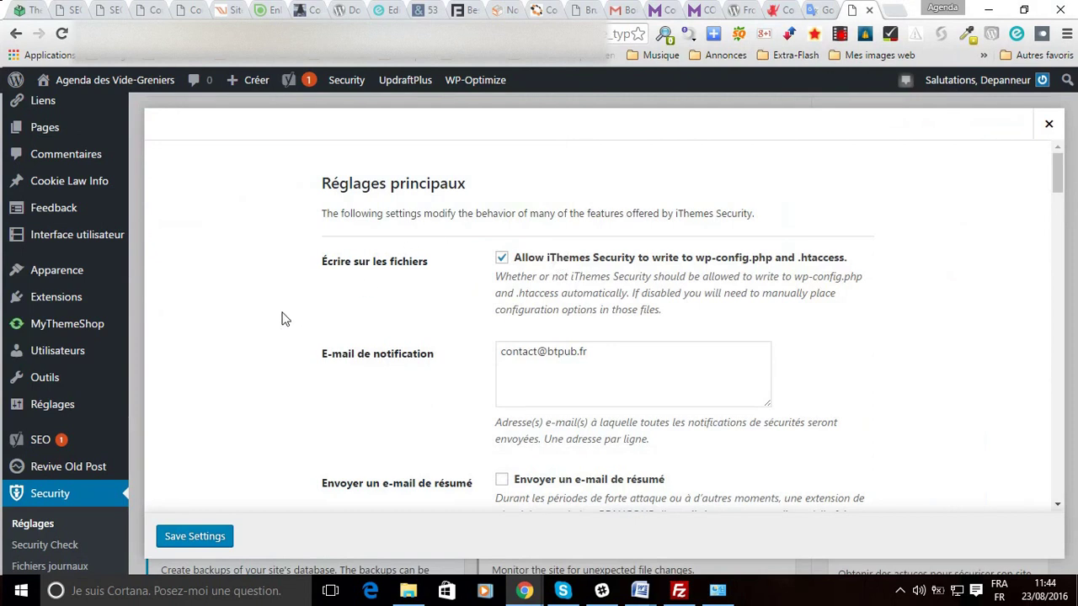
{"action": "scroll", "coordinate": [272, 314], "scroll_direction": "down", "scroll_amount": 1}
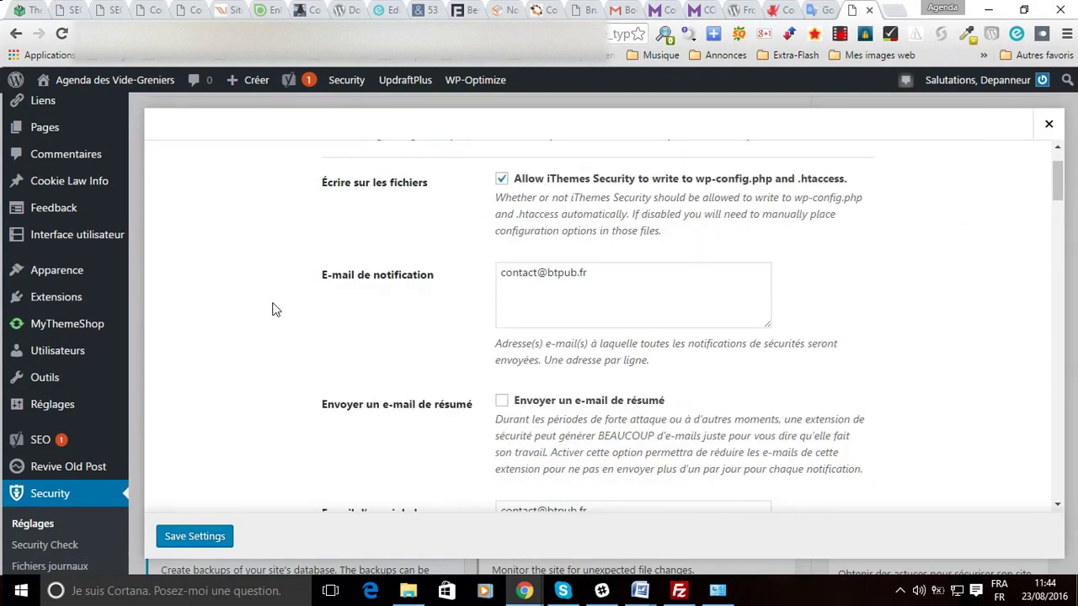
{"action": "scroll", "coordinate": [272, 309], "scroll_direction": "down", "scroll_amount": 3}
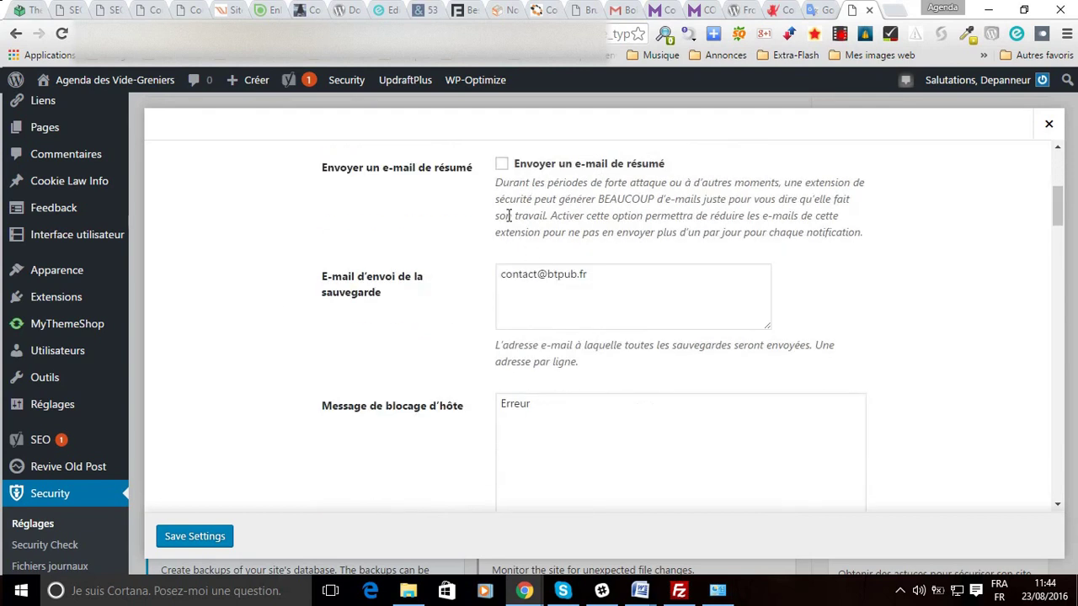
{"action": "left_click", "coordinate": [502, 163]}
Step: Examine the backup e-mail setting and the host, user and community lockout messages
{"action": "scroll", "coordinate": [343, 307], "scroll_direction": "down", "scroll_amount": 1}
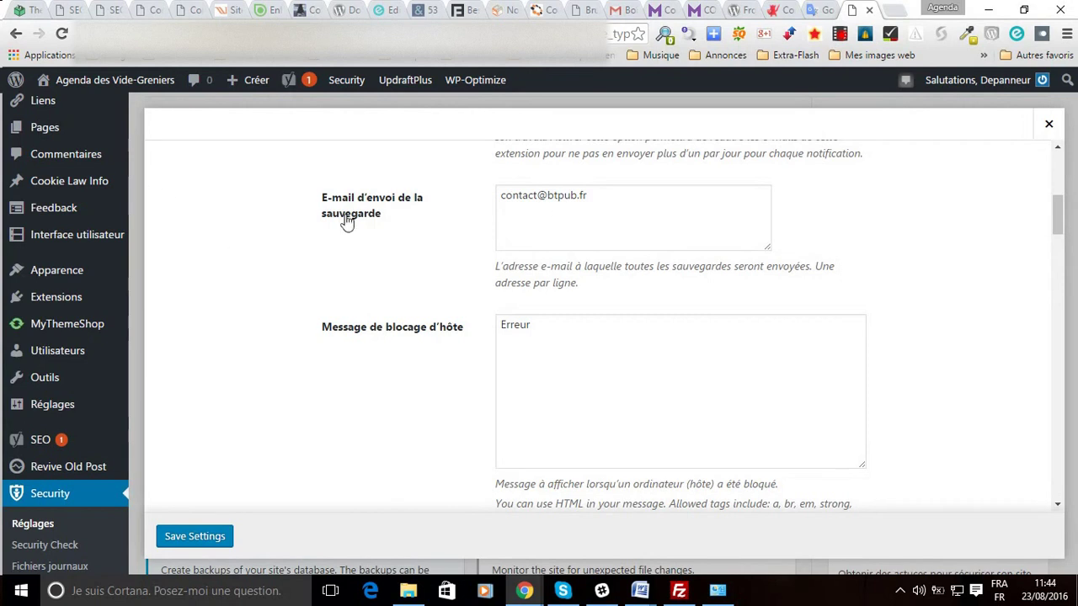
{"action": "scroll", "coordinate": [317, 349], "scroll_direction": "down", "scroll_amount": 2}
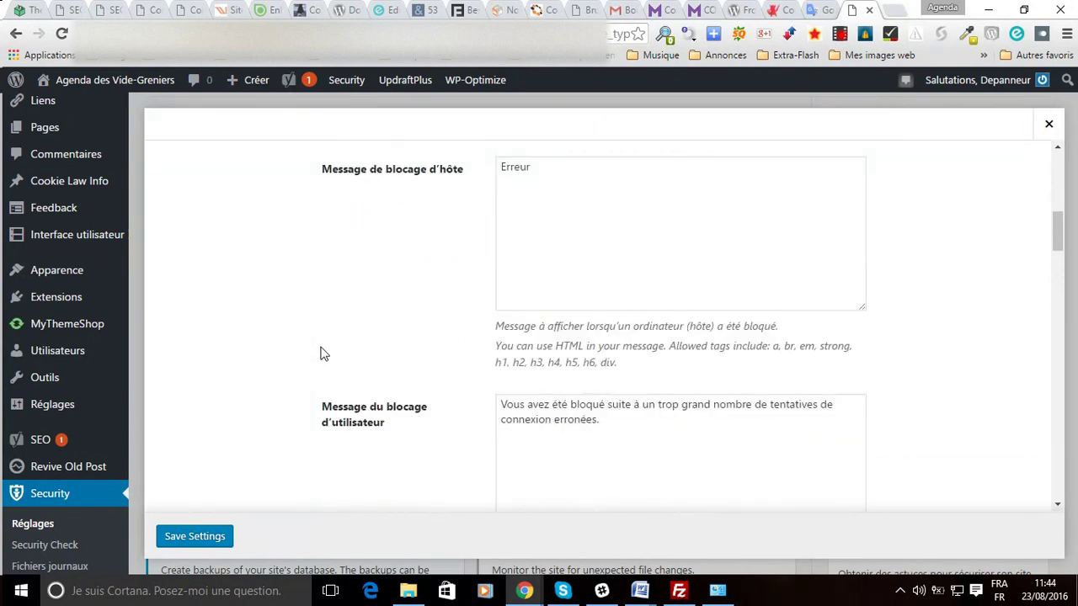
{"action": "scroll", "coordinate": [458, 292], "scroll_direction": "up", "scroll_amount": 2}
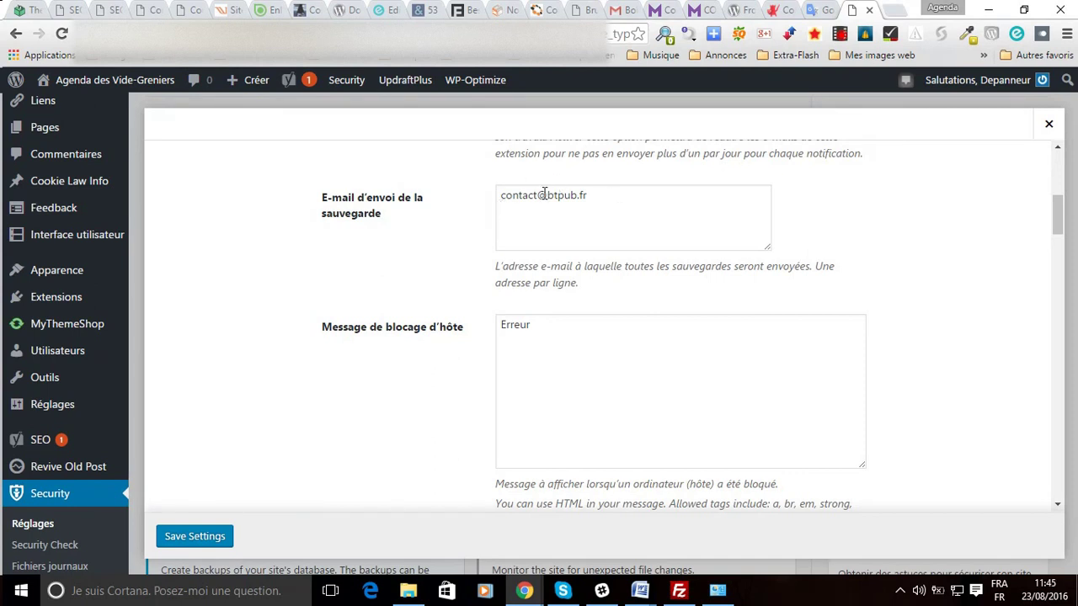
{"action": "scroll", "coordinate": [362, 328], "scroll_direction": "down", "scroll_amount": 2}
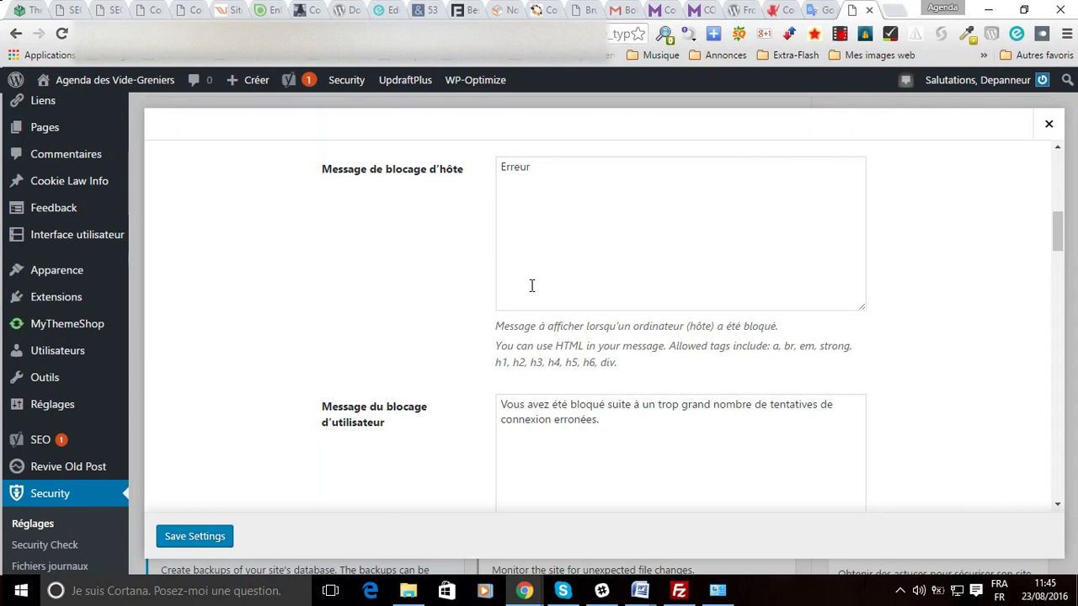
{"action": "scroll", "coordinate": [533, 287], "scroll_direction": "down", "scroll_amount": 1}
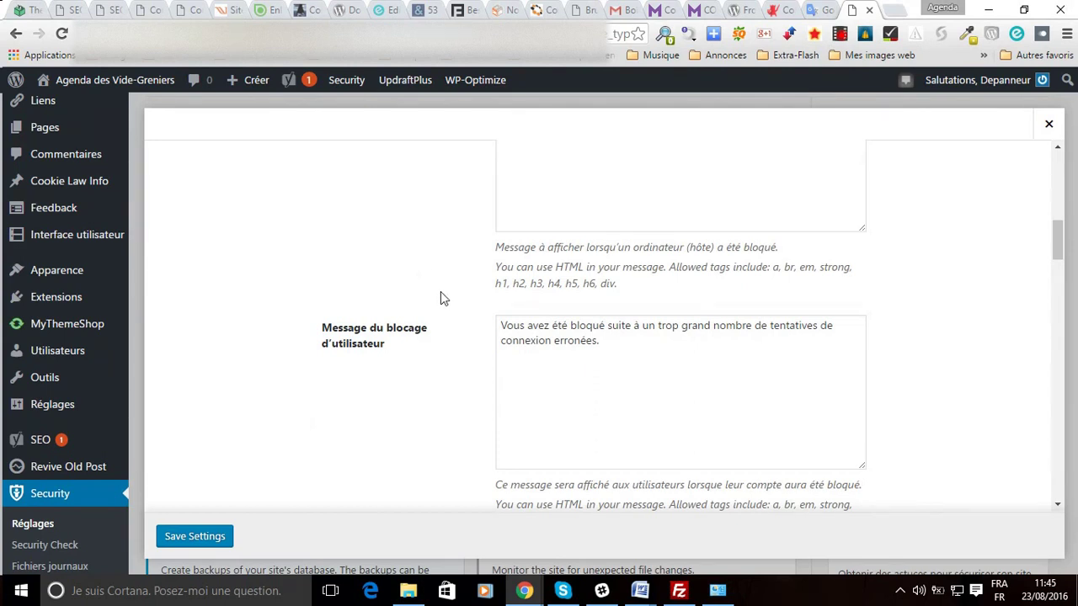
{"action": "scroll", "coordinate": [438, 302], "scroll_direction": "down", "scroll_amount": 1}
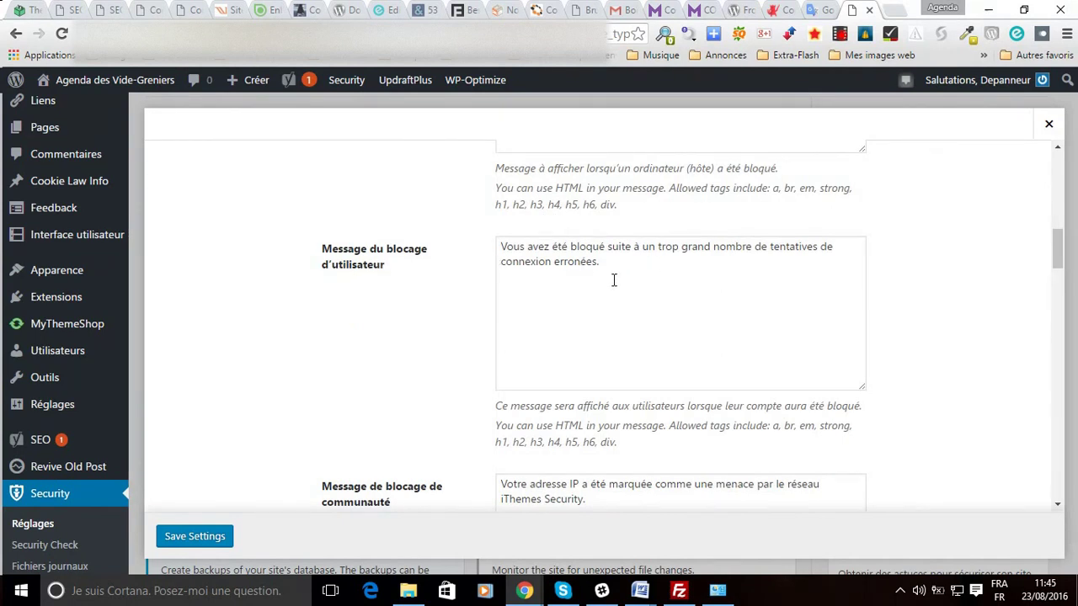
{"action": "scroll", "coordinate": [614, 282], "scroll_direction": "down", "scroll_amount": 2}
{"action": "scroll", "coordinate": [614, 282], "scroll_direction": "down", "scroll_amount": 2}
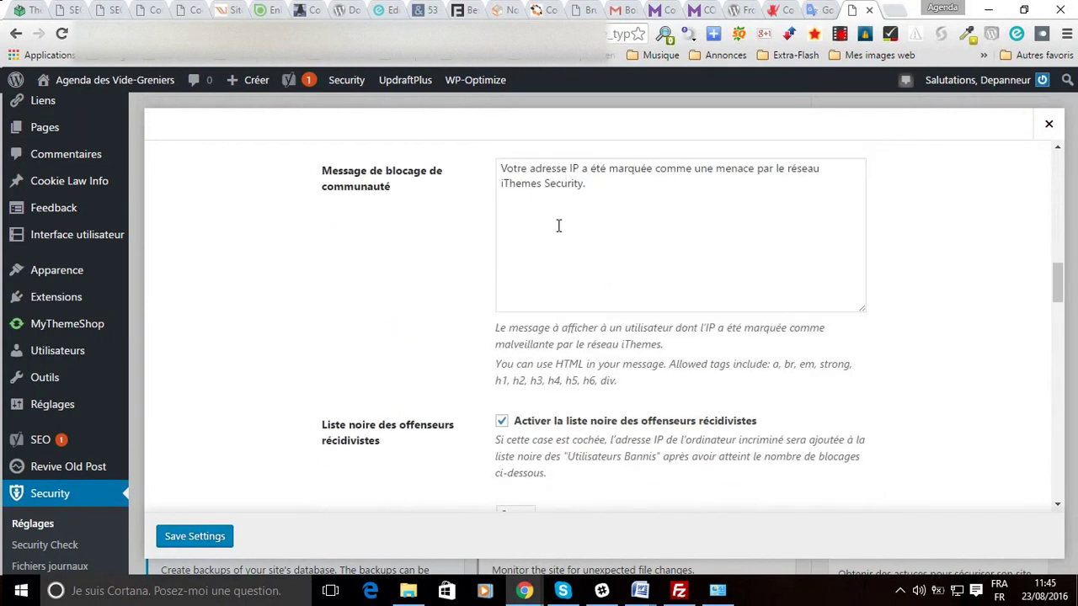
Step: Set the blacklist threshold (Seuil de la liste noire) to 5 lockouts
{"action": "scroll", "coordinate": [546, 248], "scroll_direction": "down", "scroll_amount": 3}
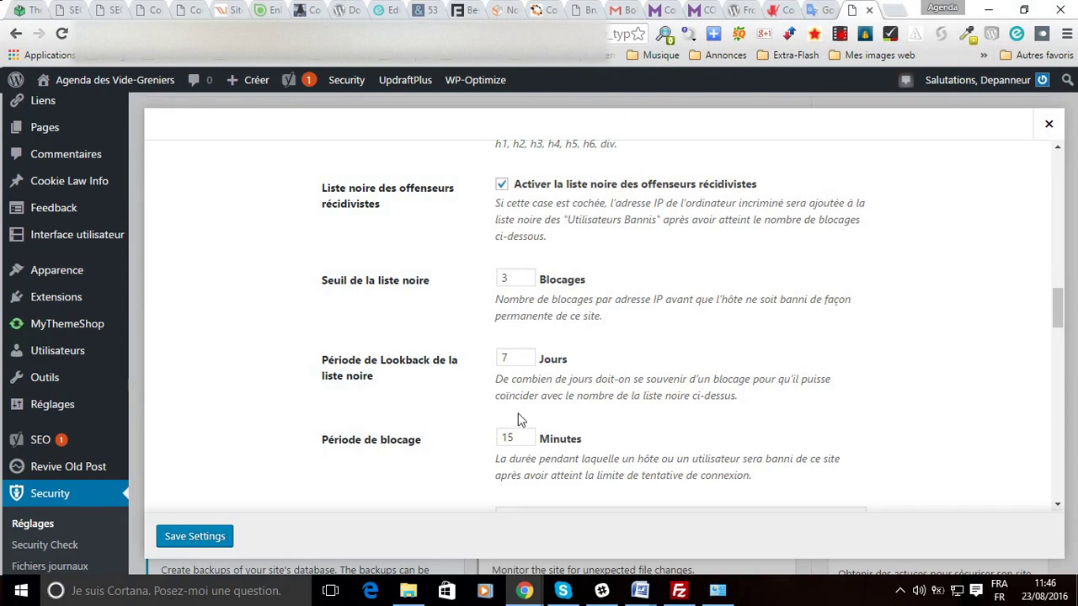
{"action": "left_click", "coordinate": [511, 280]}
{"action": "left_click_drag", "start_coordinate": [512, 277], "coordinate": [486, 274]}
{"action": "type", "text": "5"}
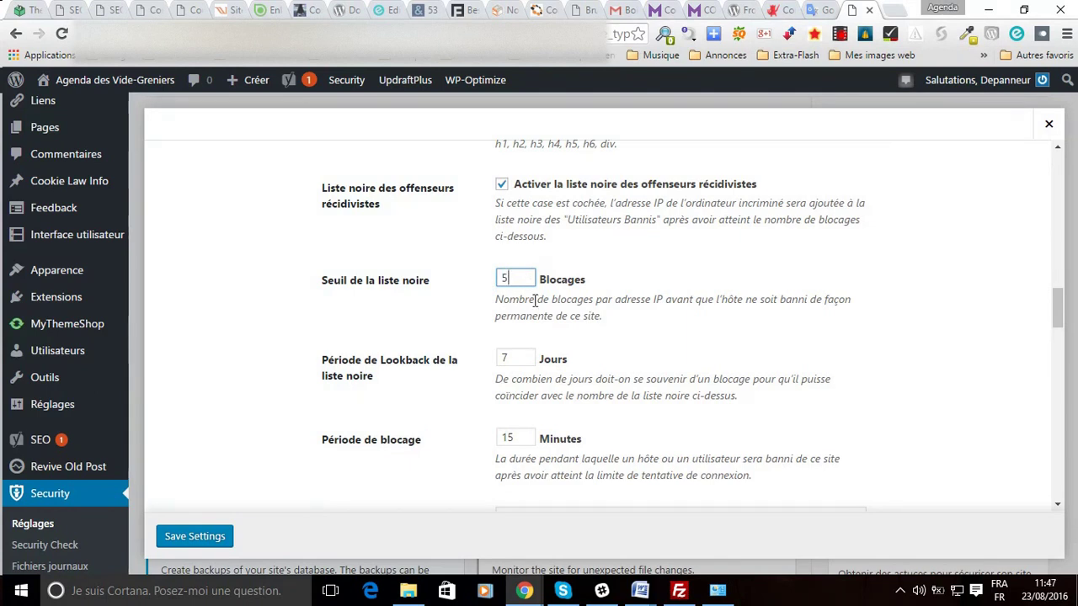
Step: Add the current IP address to the lockout whitelist (Liste blanche de blocage)
{"action": "scroll", "coordinate": [525, 302], "scroll_direction": "down", "scroll_amount": 1}
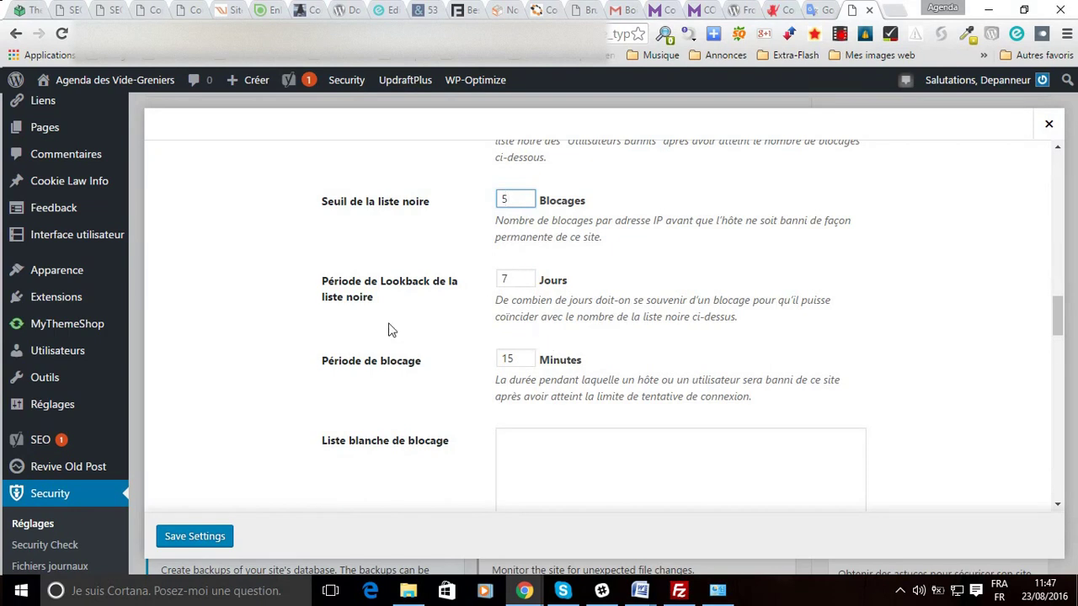
{"action": "scroll", "coordinate": [363, 328], "scroll_direction": "down", "scroll_amount": 2}
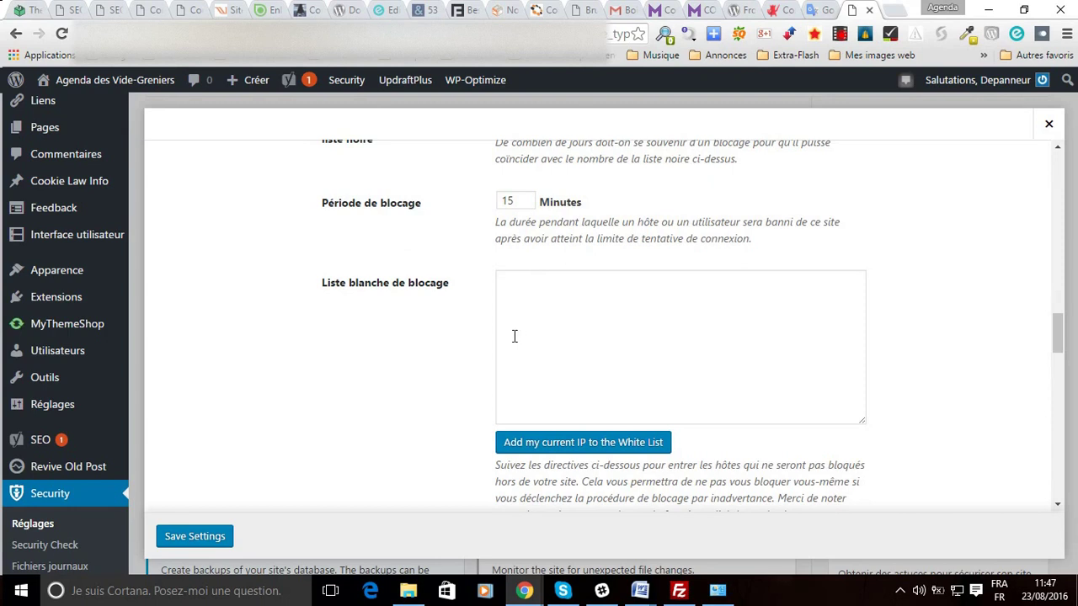
{"action": "scroll", "coordinate": [514, 336], "scroll_direction": "down", "scroll_amount": 1}
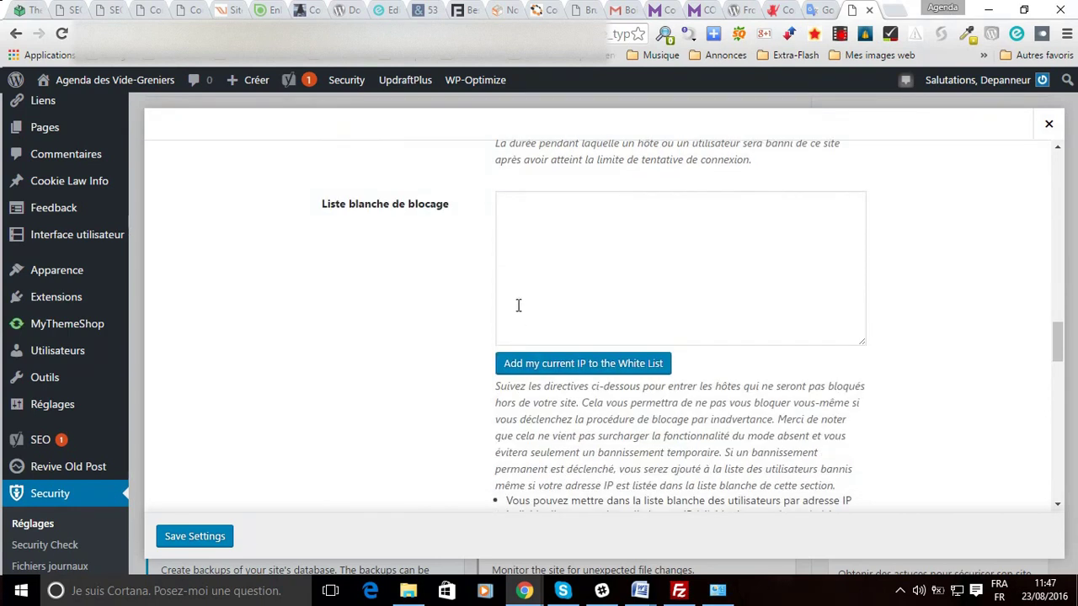
{"action": "scroll", "coordinate": [517, 306], "scroll_direction": "up", "scroll_amount": 1}
{"action": "scroll", "coordinate": [516, 307], "scroll_direction": "down", "scroll_amount": 2}
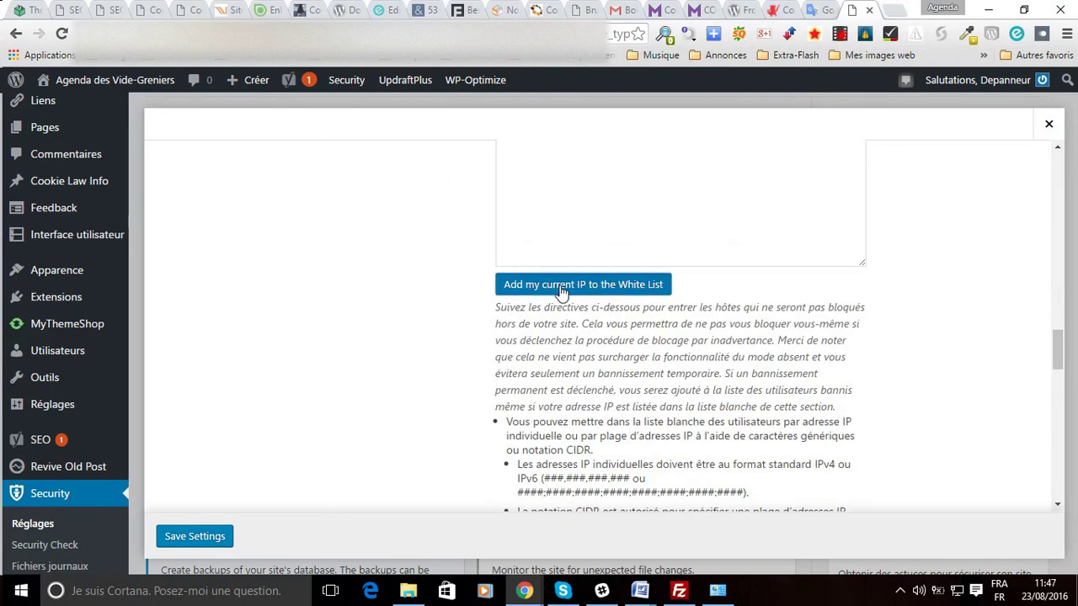
{"action": "left_click", "coordinate": [561, 291]}
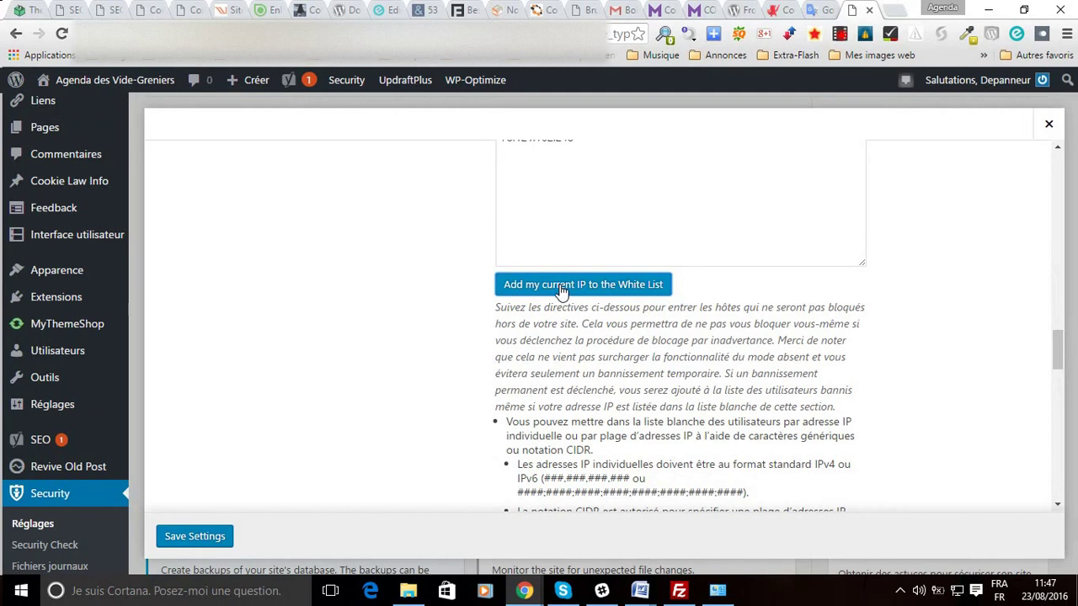
{"action": "scroll", "coordinate": [406, 311], "scroll_direction": "up", "scroll_amount": 2}
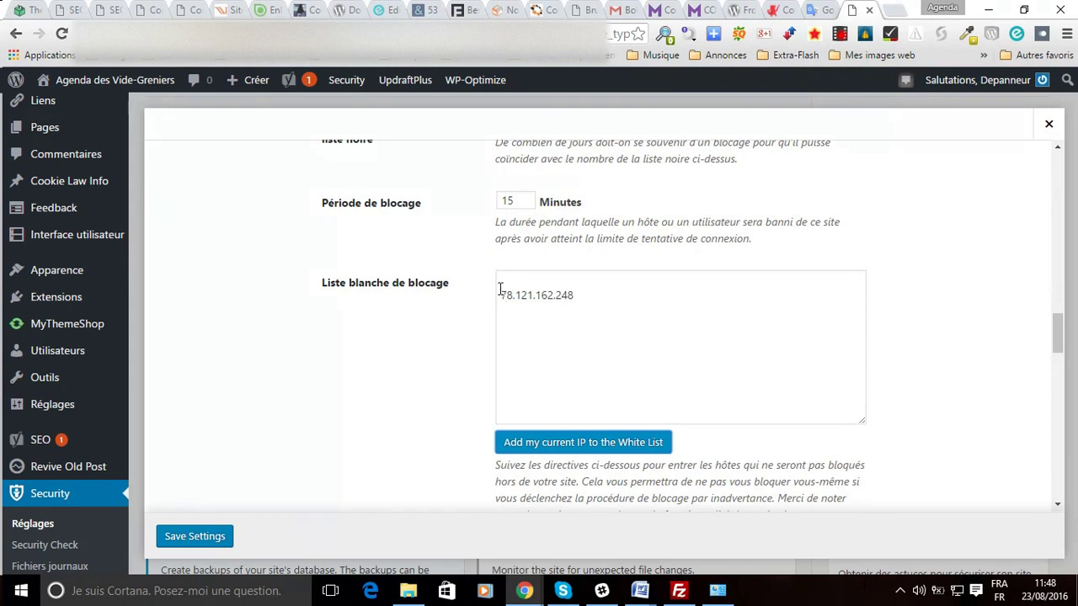
Step: Examine the lockout notification setting, the available log types, and the log retention and log path settings
{"action": "scroll", "coordinate": [445, 311], "scroll_direction": "down", "scroll_amount": 4}
{"action": "scroll", "coordinate": [442, 310], "scroll_direction": "down", "scroll_amount": 5}
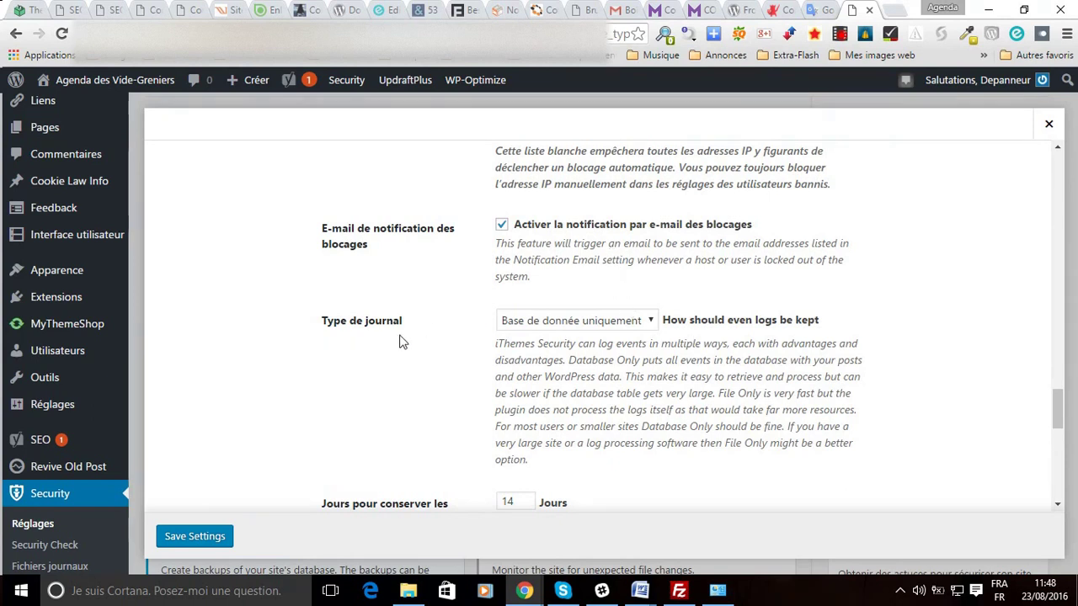
{"action": "scroll", "coordinate": [400, 342], "scroll_direction": "down", "scroll_amount": 1}
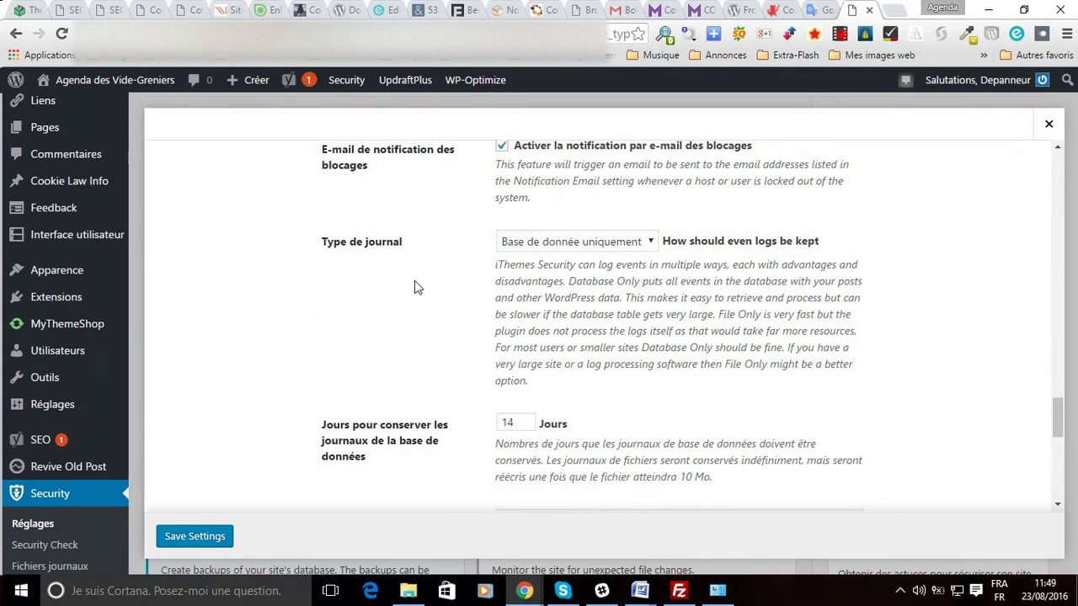
{"action": "left_click", "coordinate": [575, 244]}
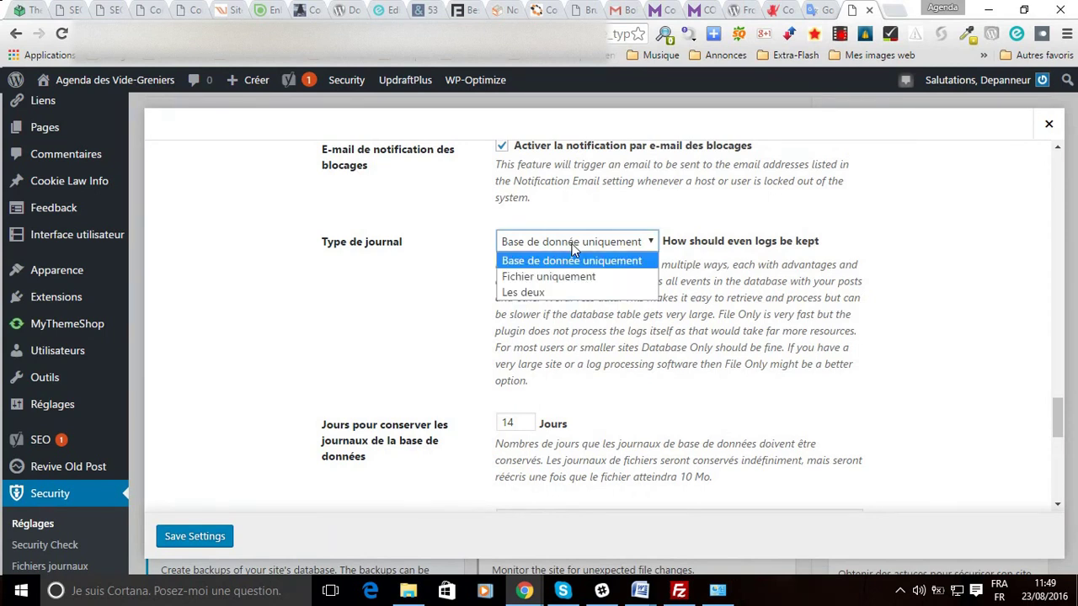
{"action": "left_click", "coordinate": [574, 246]}
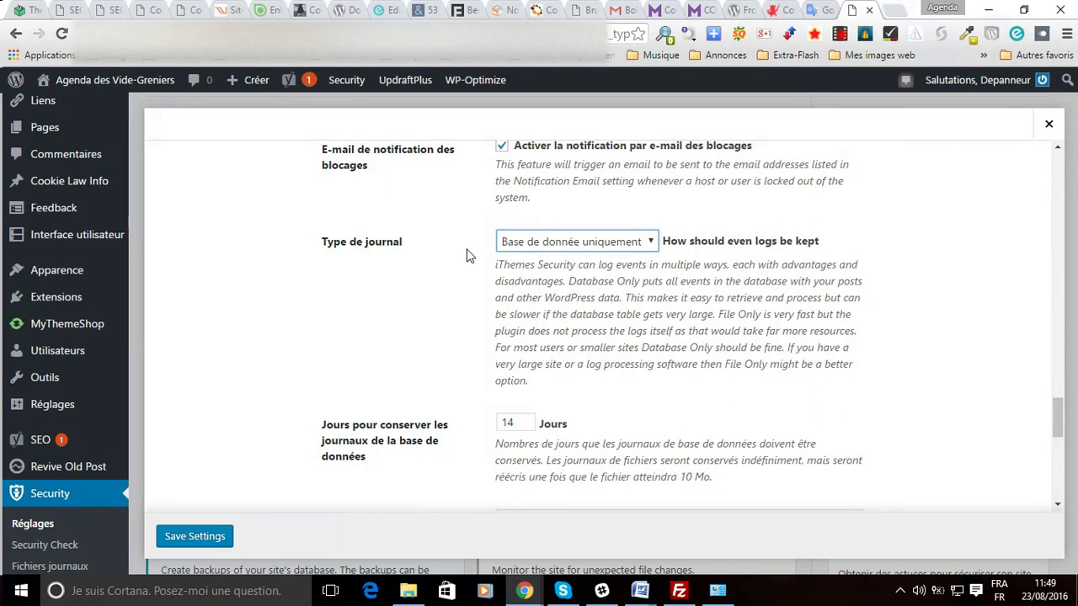
{"action": "scroll", "coordinate": [357, 309], "scroll_direction": "down", "scroll_amount": 4}
{"action": "scroll", "coordinate": [364, 294], "scroll_direction": "up", "scroll_amount": 2}
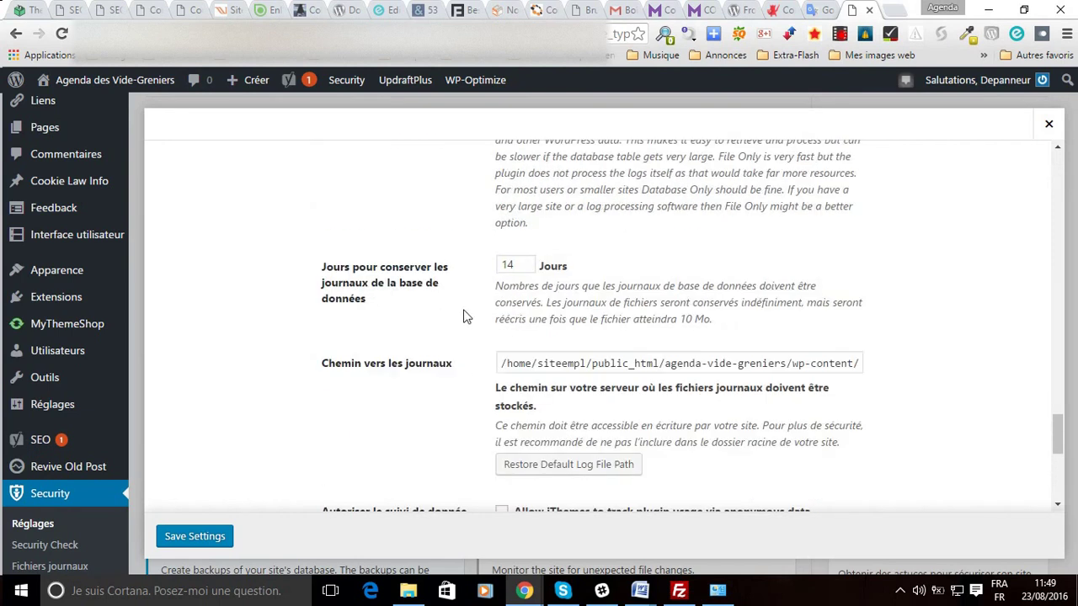
{"action": "scroll", "coordinate": [479, 313], "scroll_direction": "down", "scroll_amount": 1}
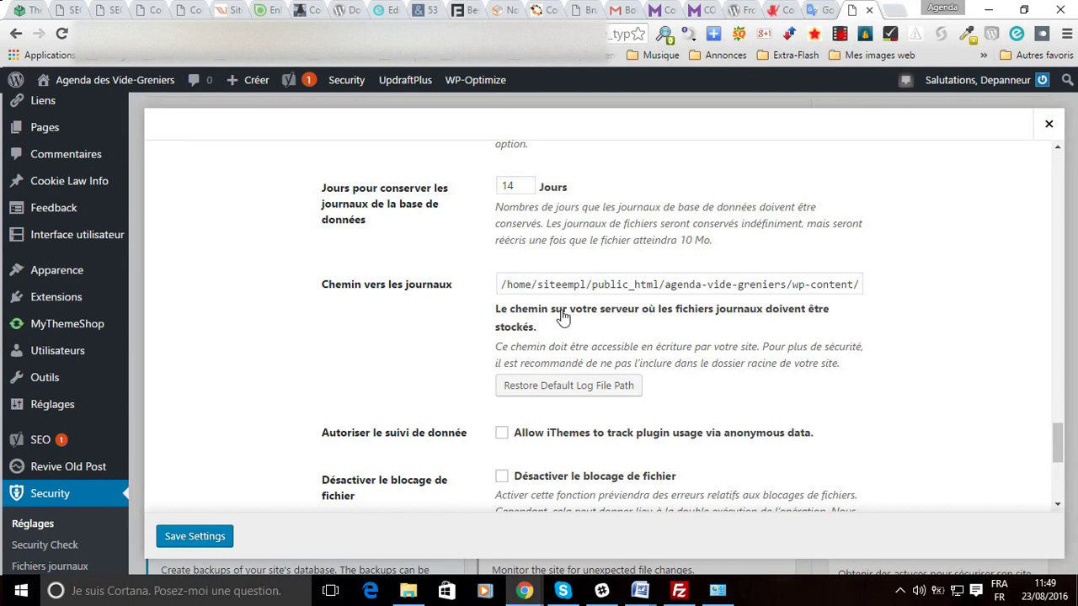
{"action": "scroll", "coordinate": [373, 328], "scroll_direction": "down", "scroll_amount": 1}
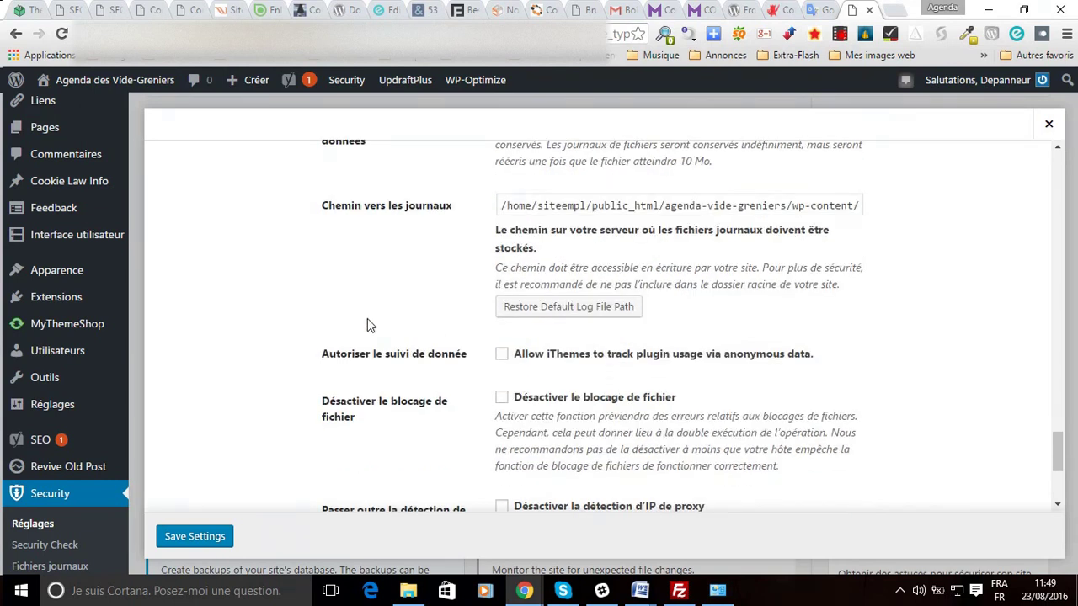
Step: Disable proxy IP detection (Désactiver la détection d'IP de proxy), leave Show Error Codes at No (default), and save the main settings
{"action": "scroll", "coordinate": [360, 315], "scroll_direction": "down", "scroll_amount": 2}
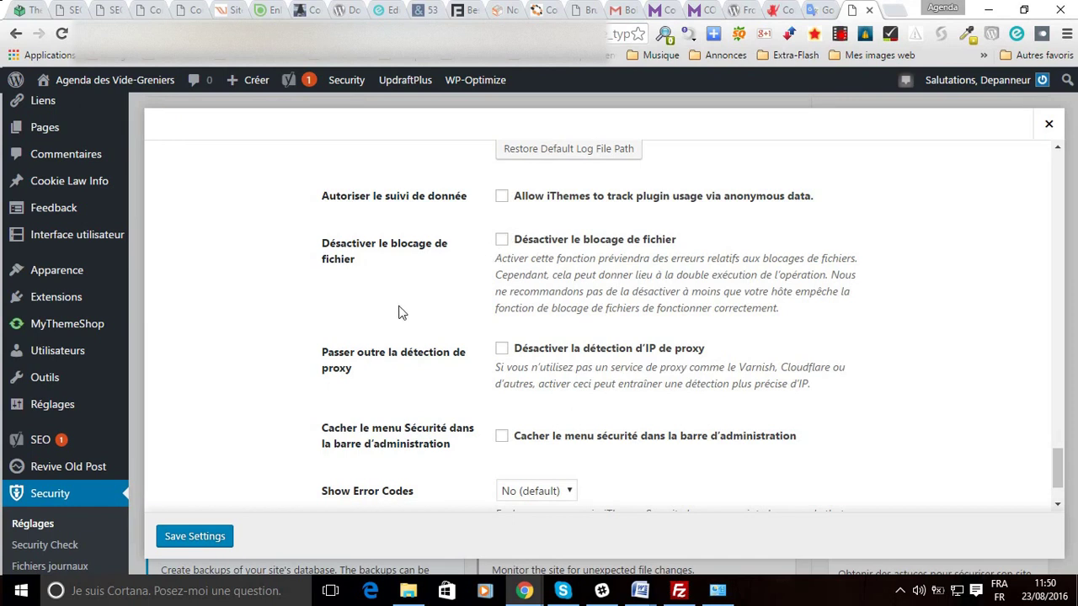
{"action": "scroll", "coordinate": [401, 311], "scroll_direction": "down", "scroll_amount": 1}
{"action": "left_click", "coordinate": [502, 258]}
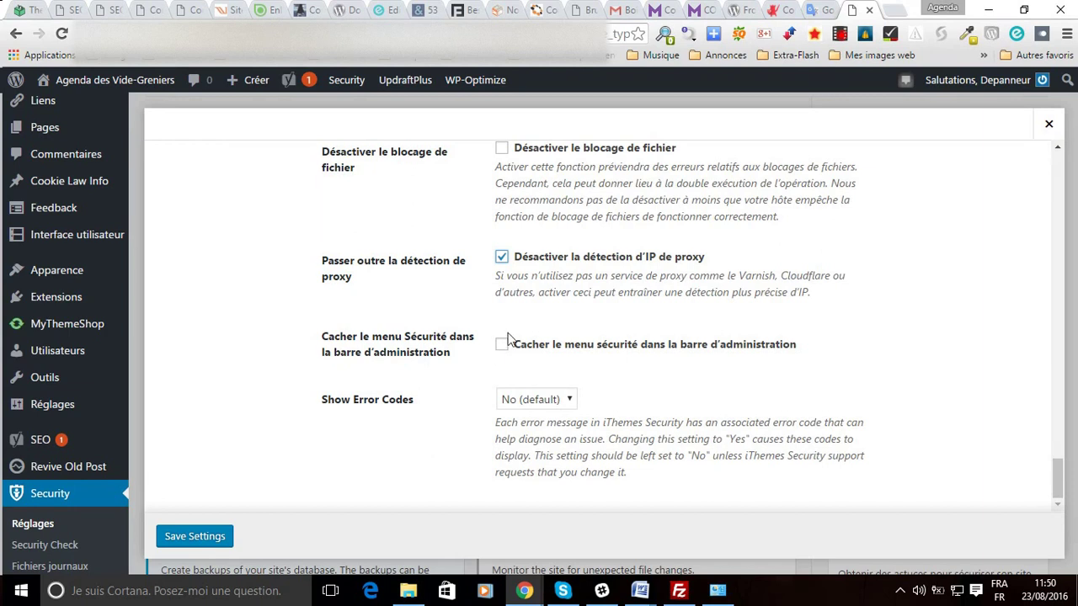
{"action": "mouse_move", "coordinate": [344, 89]}
{"action": "left_click", "coordinate": [525, 401]}
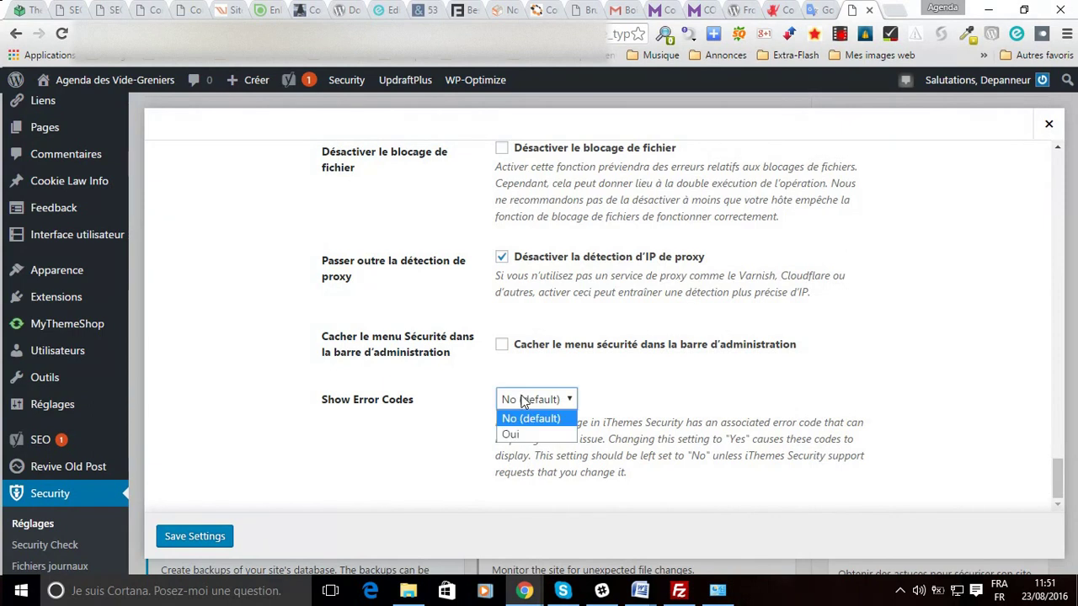
{"action": "left_click", "coordinate": [521, 402]}
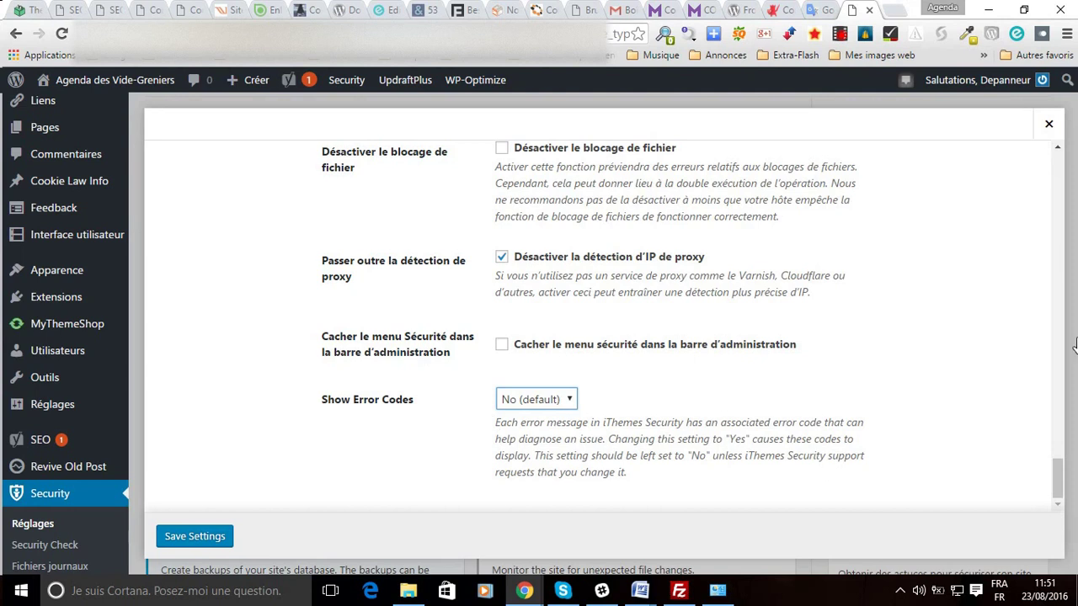
{"action": "left_click", "coordinate": [194, 540]}
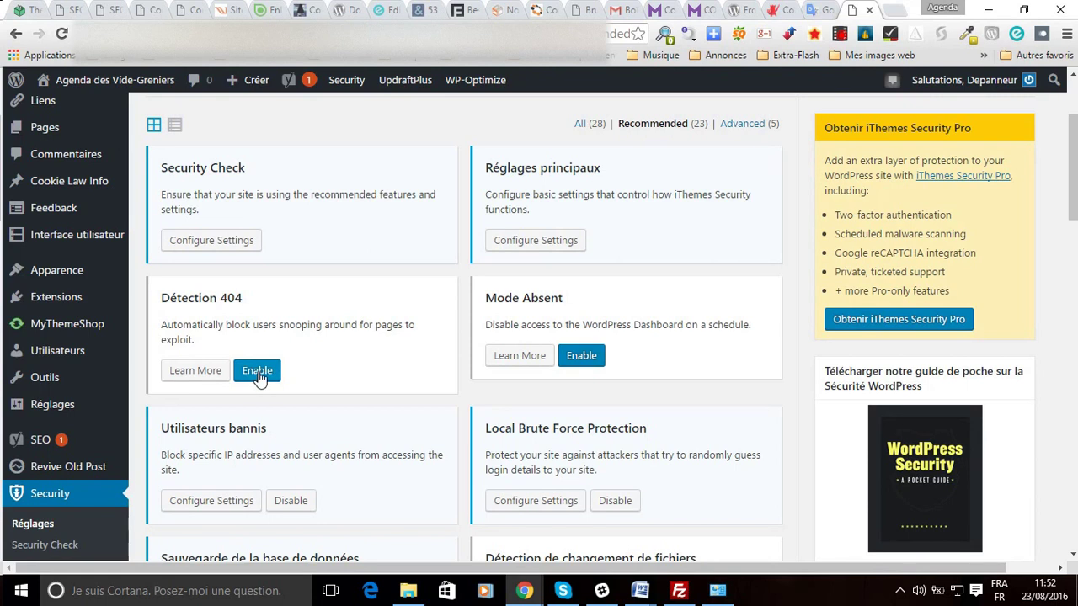
Step: Enable 404 detection (Détection 404), review its thresholds, whitelist and ignored file types, and save its settings
{"action": "left_click", "coordinate": [258, 372]}
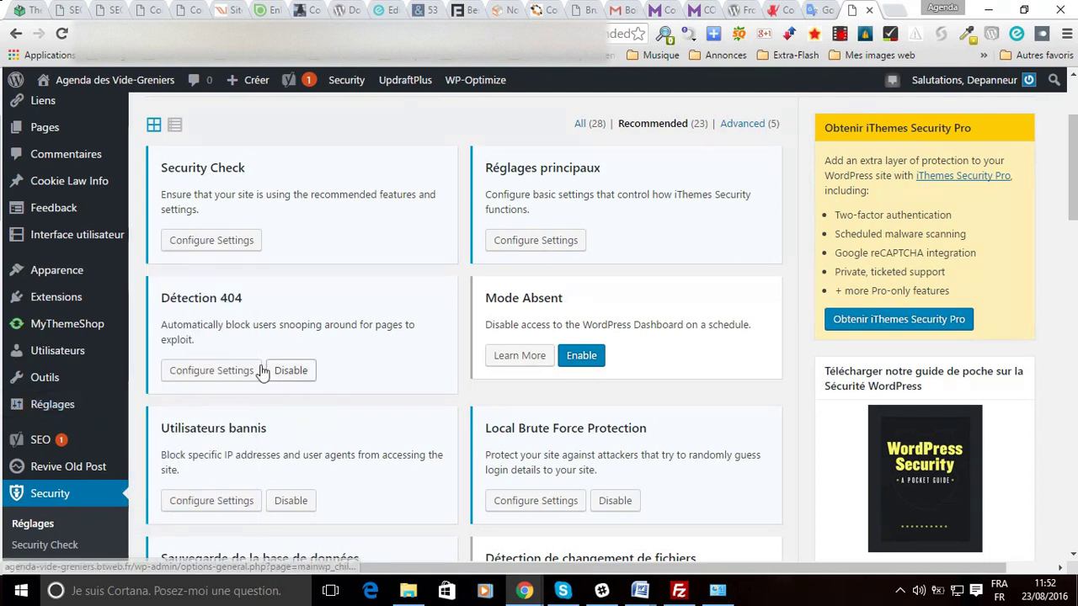
{"action": "left_click", "coordinate": [215, 373]}
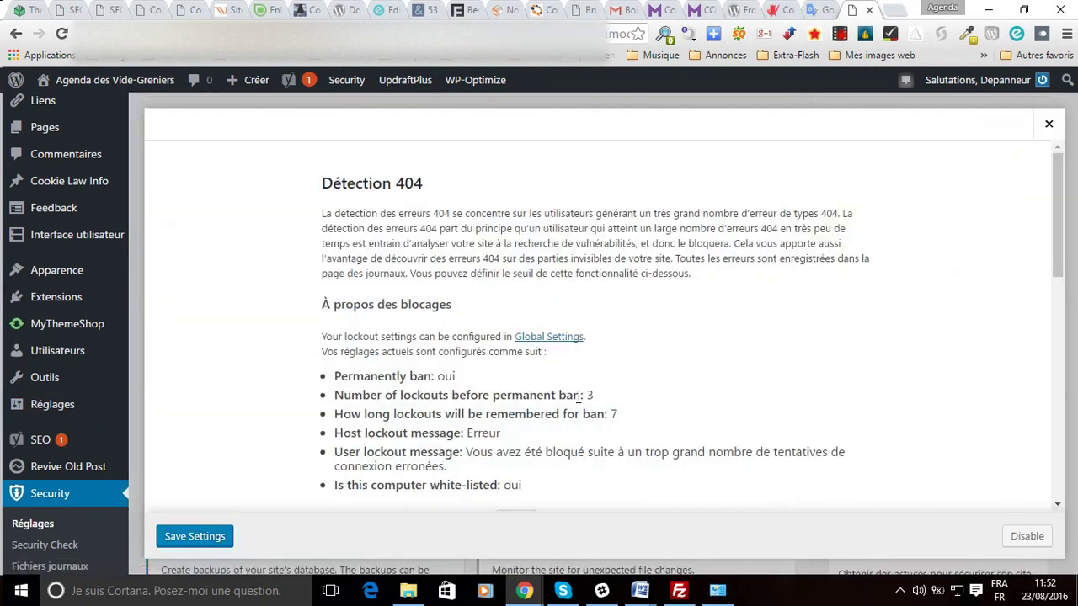
{"action": "scroll", "coordinate": [502, 337], "scroll_direction": "down", "scroll_amount": 2}
{"action": "scroll", "coordinate": [506, 339], "scroll_direction": "down", "scroll_amount": 1}
{"action": "scroll", "coordinate": [452, 343], "scroll_direction": "up", "scroll_amount": 2}
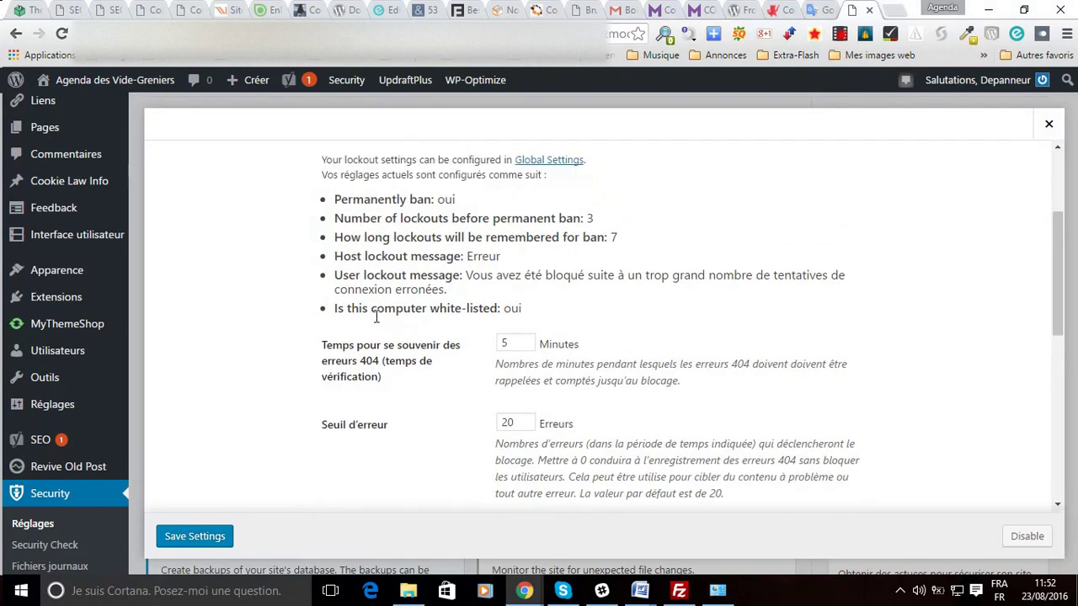
{"action": "scroll", "coordinate": [376, 303], "scroll_direction": "down", "scroll_amount": 6}
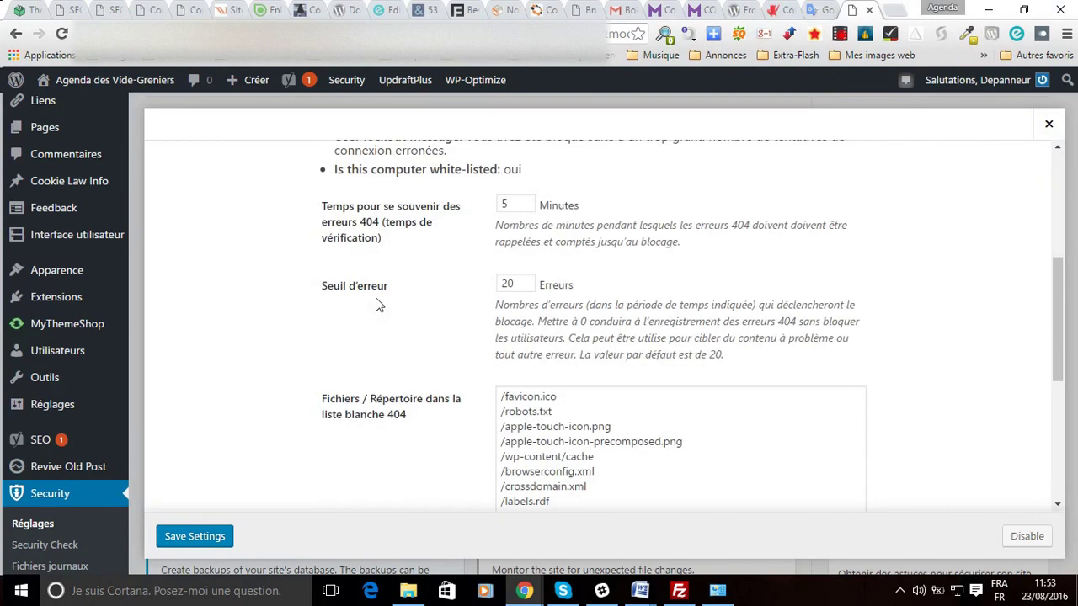
{"action": "scroll", "coordinate": [376, 305], "scroll_direction": "down", "scroll_amount": 1}
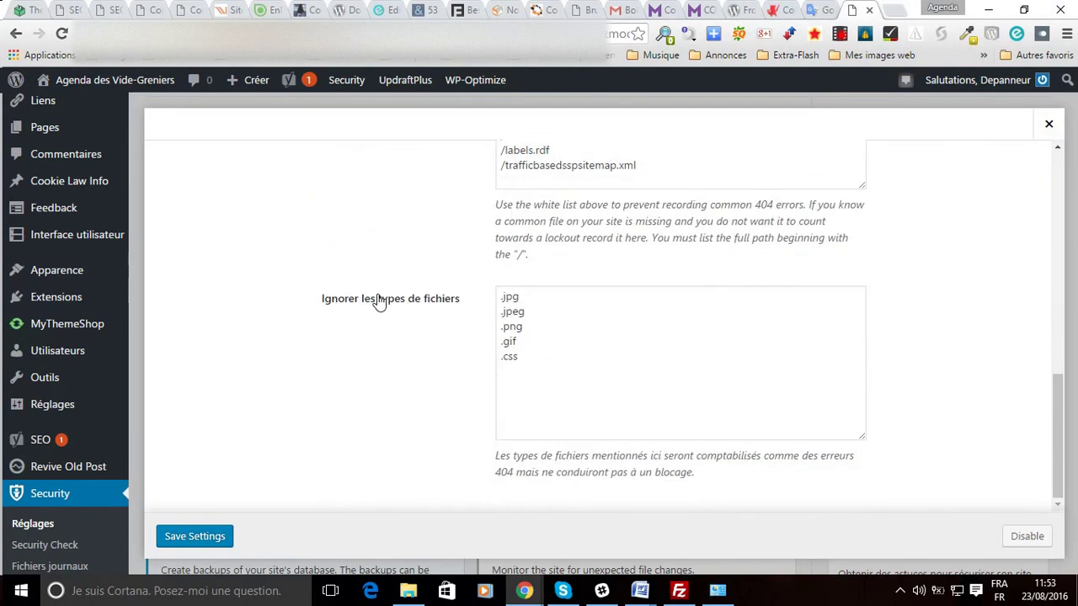
{"action": "scroll", "coordinate": [379, 303], "scroll_direction": "up", "scroll_amount": 9}
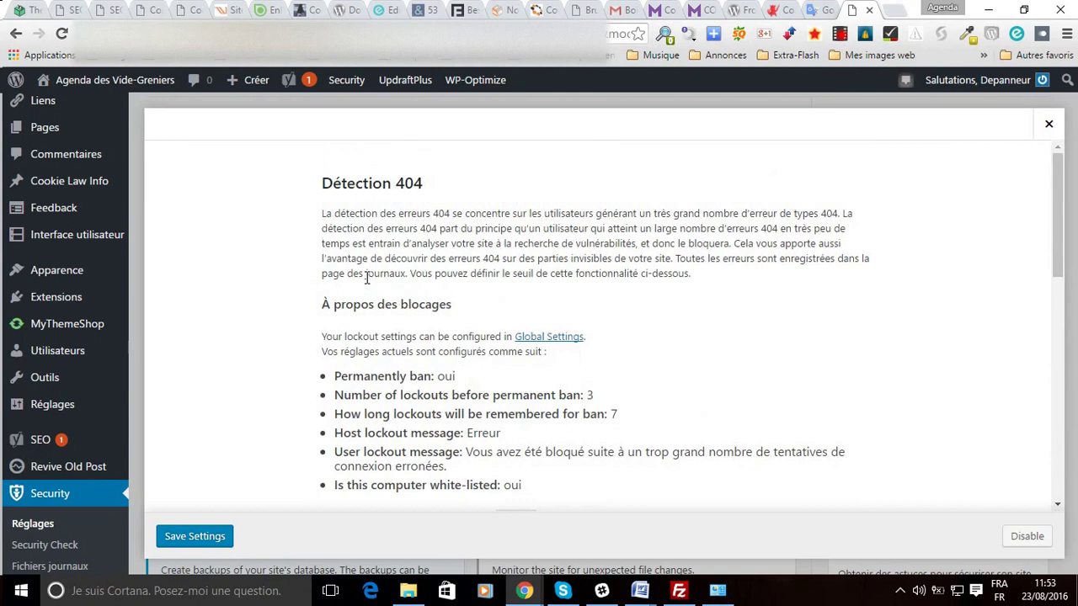
{"action": "left_click", "coordinate": [214, 539]}
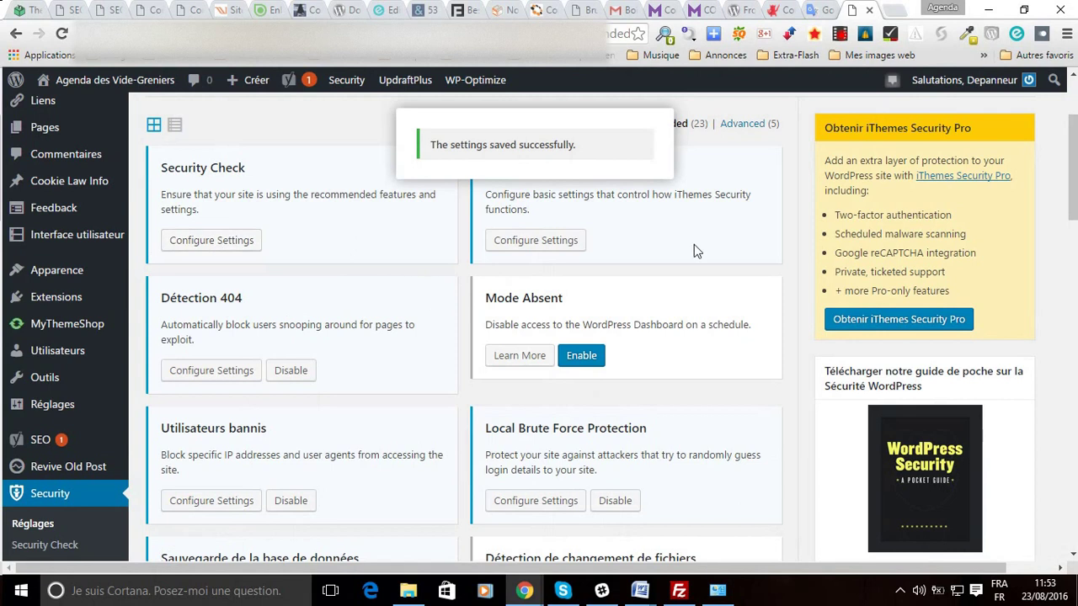
Step: Read the description of the Mode Absent module without enabling it
{"action": "left_click", "coordinate": [507, 359]}
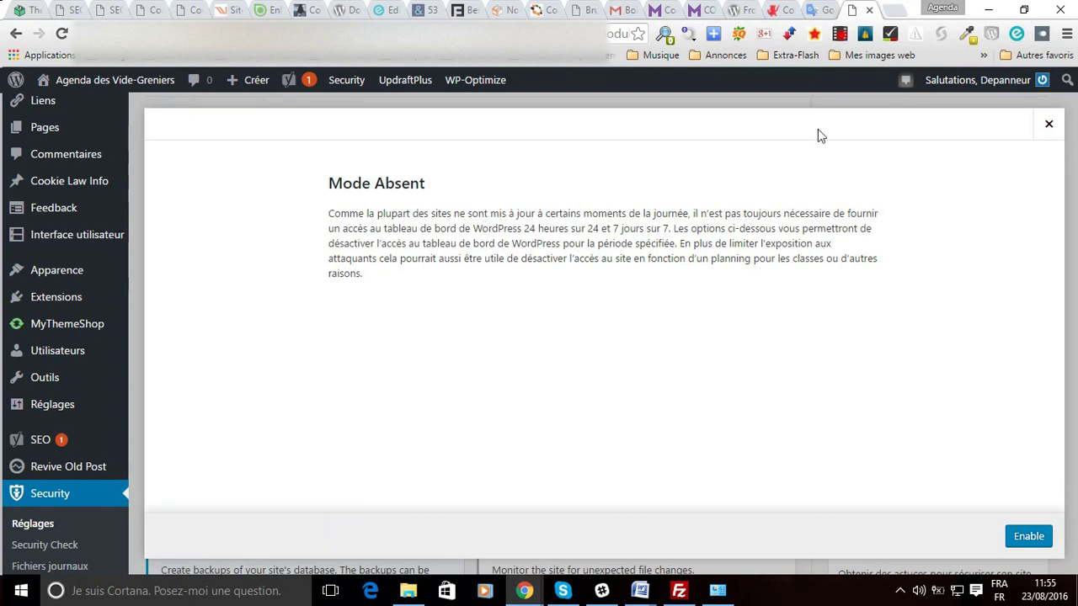
{"action": "left_click", "coordinate": [1048, 128]}
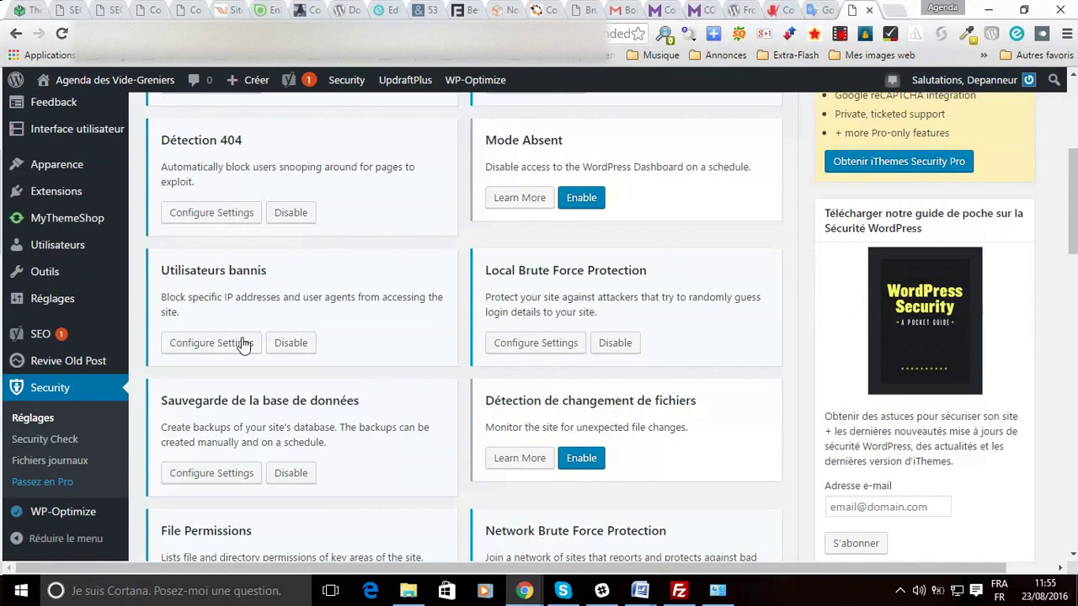
Step: In the Utilisateurs bannis settings, keep the HackRepair.com blacklist enabled and add the IP range 91.200.*.* to the banned hosts
{"action": "left_click", "coordinate": [193, 352]}
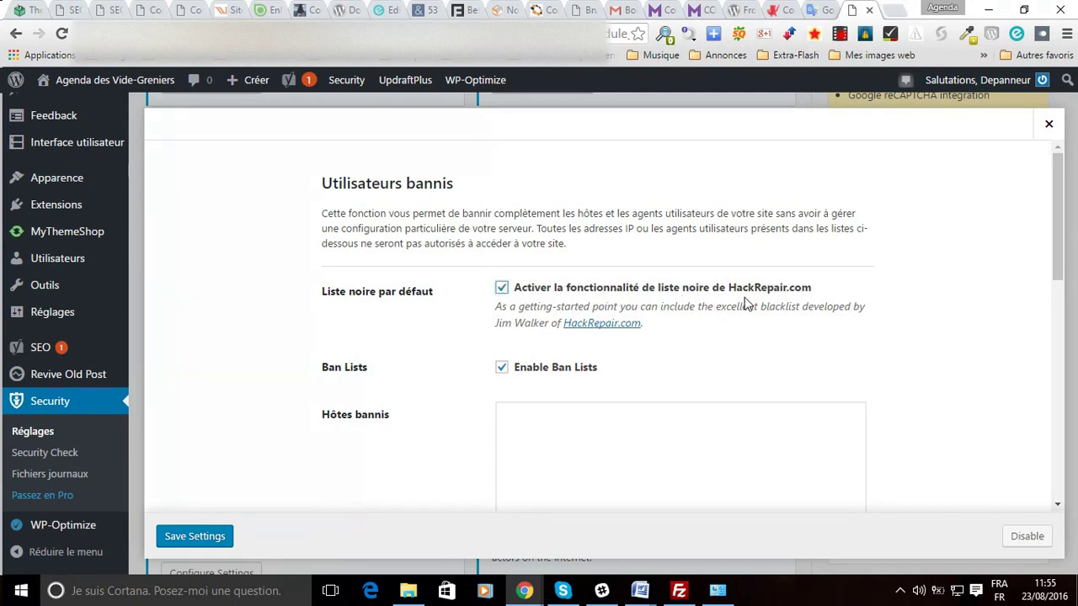
{"action": "left_click", "coordinate": [500, 289]}
{"action": "left_click", "coordinate": [500, 289]}
{"action": "scroll", "coordinate": [390, 383], "scroll_direction": "down", "scroll_amount": 2}
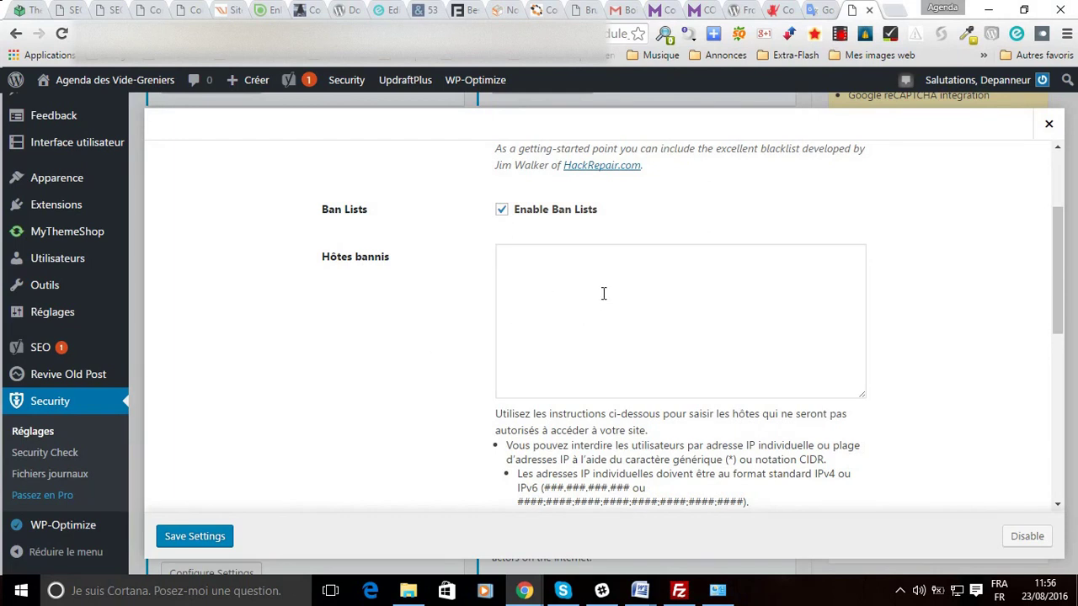
{"action": "left_click", "coordinate": [777, 358]}
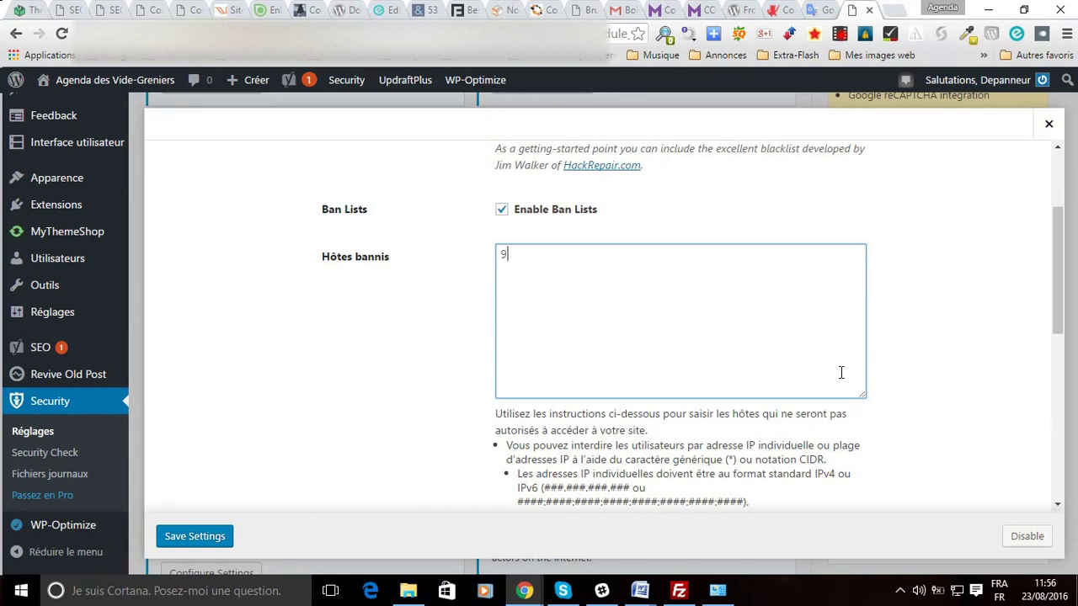
{"action": "type", "text": "200.*.*"}
{"action": "scroll", "coordinate": [619, 331], "scroll_direction": "down", "scroll_amount": 3}
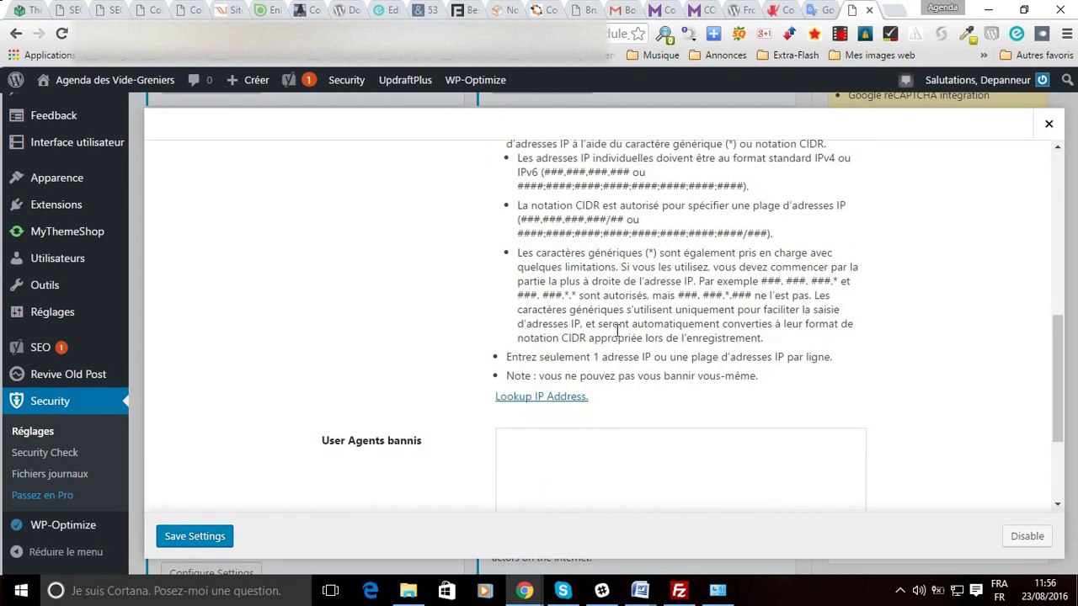
{"action": "scroll", "coordinate": [604, 315], "scroll_direction": "up", "scroll_amount": 5}
{"action": "scroll", "coordinate": [578, 337], "scroll_direction": "down", "scroll_amount": 3}
{"action": "scroll", "coordinate": [578, 346], "scroll_direction": "up", "scroll_amount": 1}
{"action": "scroll", "coordinate": [589, 340], "scroll_direction": "up", "scroll_amount": 1}
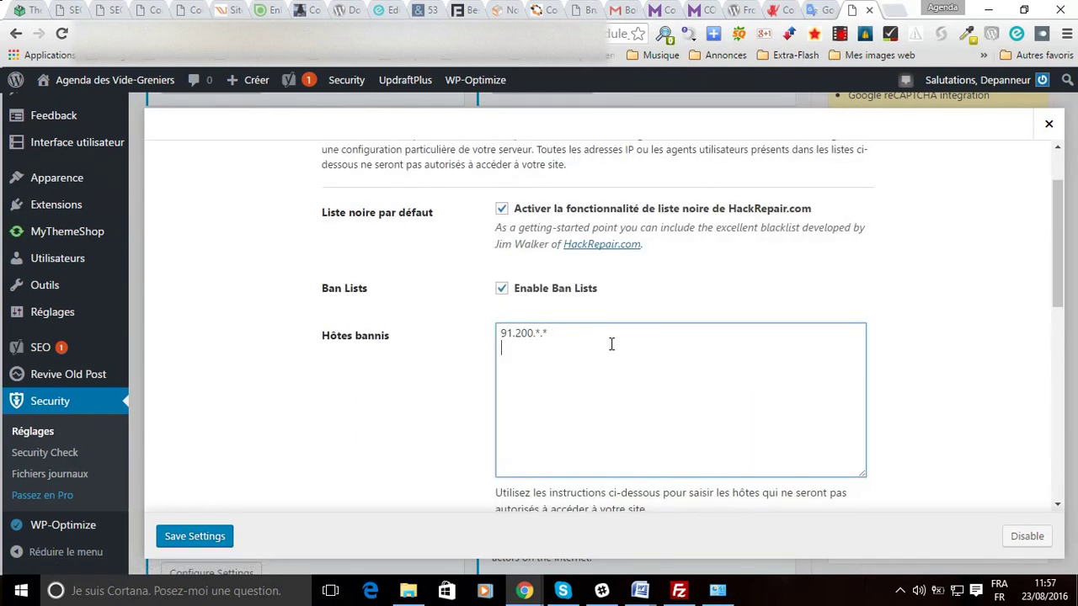
{"action": "type", "text": ".200.1.123"}
{"action": "left_click_drag", "start_coordinate": [565, 351], "coordinate": [500, 349]}
{"action": "key", "text": "BackSpace"}
Step: Review the banned user agents field (User Agents bannis) and save the banned users settings
{"action": "scroll", "coordinate": [332, 390], "scroll_direction": "down", "scroll_amount": 5}
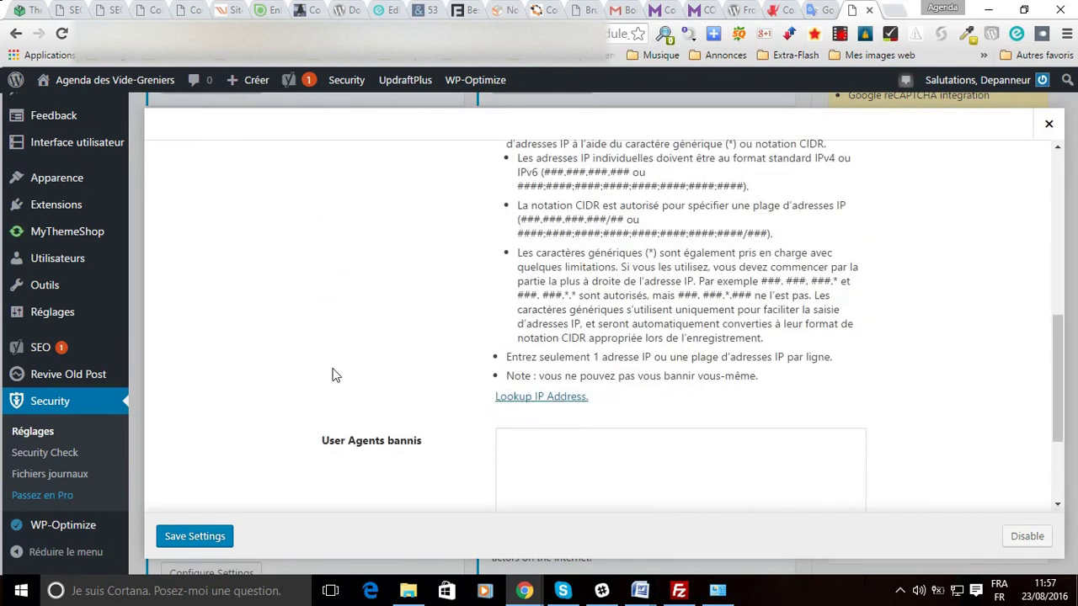
{"action": "scroll", "coordinate": [327, 379], "scroll_direction": "down", "scroll_amount": 2}
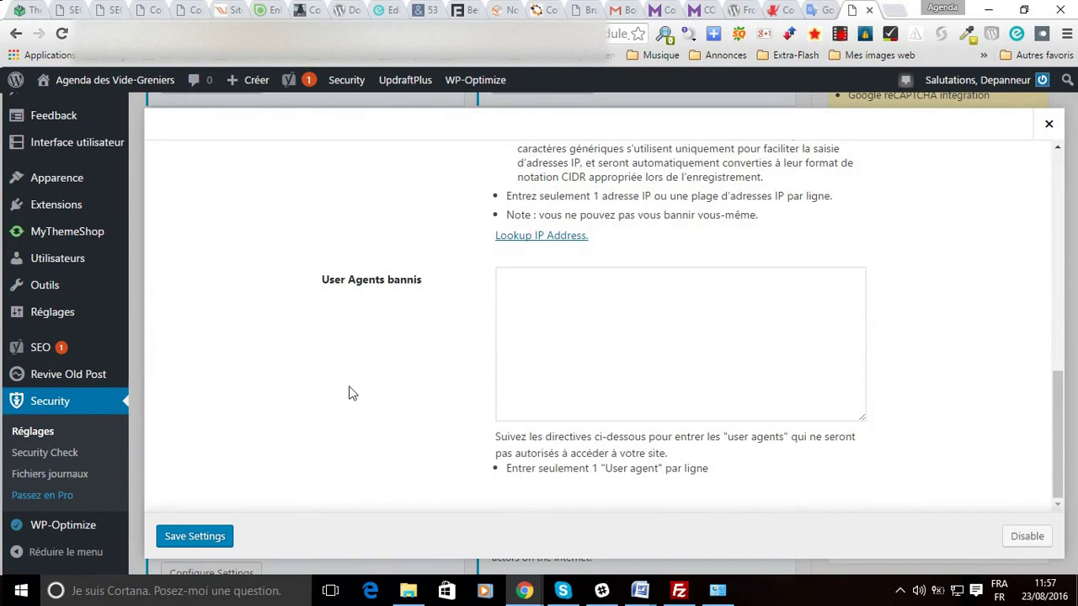
{"action": "left_click", "coordinate": [194, 539]}
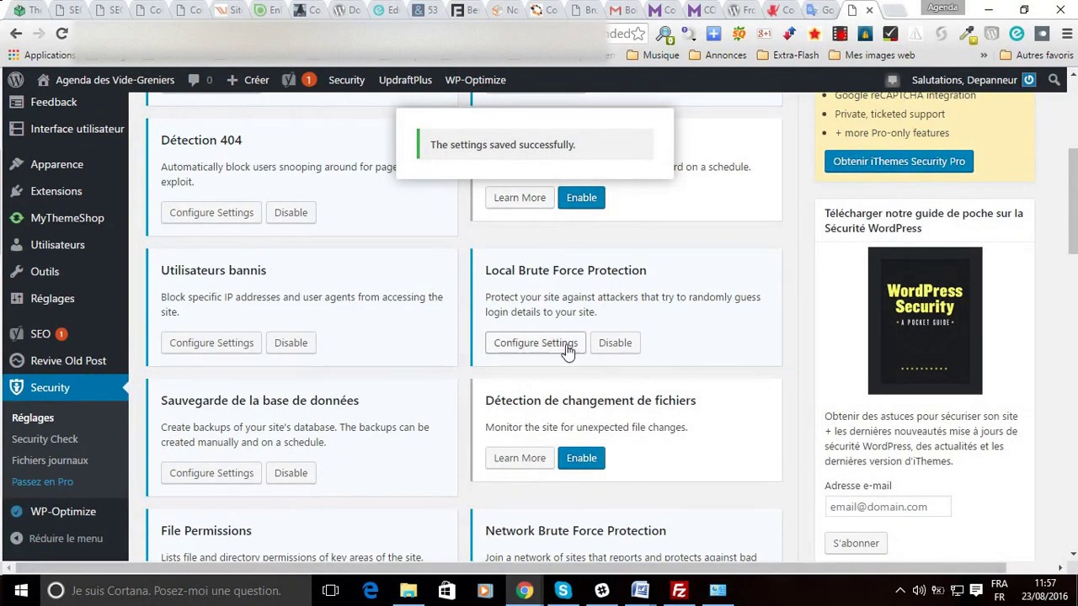
Step: In Local Brute Force Protection, enable the immediate ban of hosts that try to log in as "Admin" and save the settings
{"action": "left_click", "coordinate": [516, 342]}
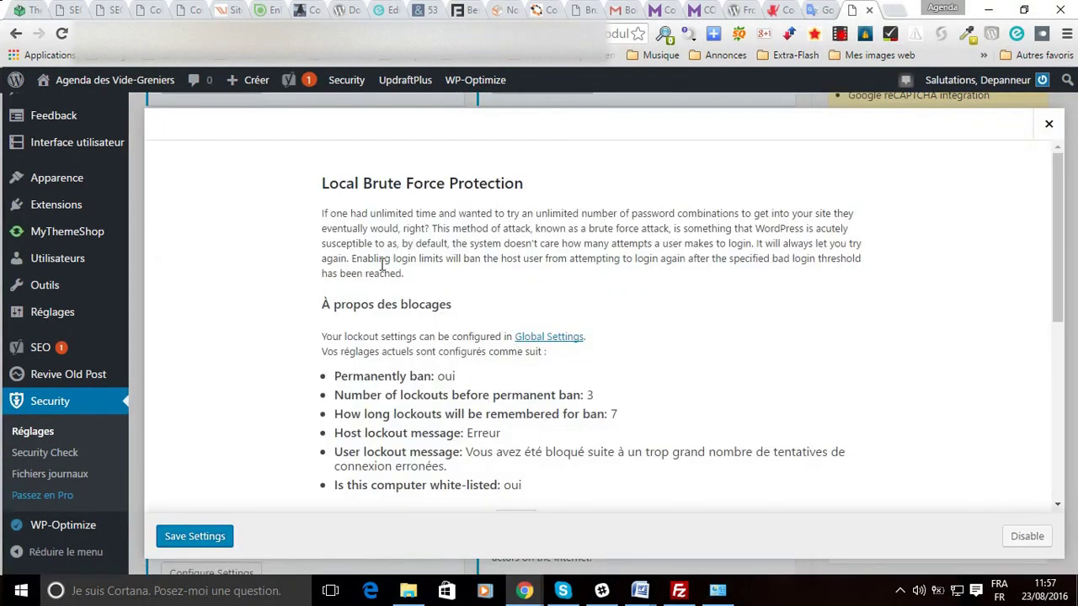
{"action": "scroll", "coordinate": [283, 270], "scroll_direction": "down", "scroll_amount": 2}
{"action": "scroll", "coordinate": [284, 269], "scroll_direction": "down", "scroll_amount": 2}
{"action": "scroll", "coordinate": [282, 241], "scroll_direction": "up", "scroll_amount": 1}
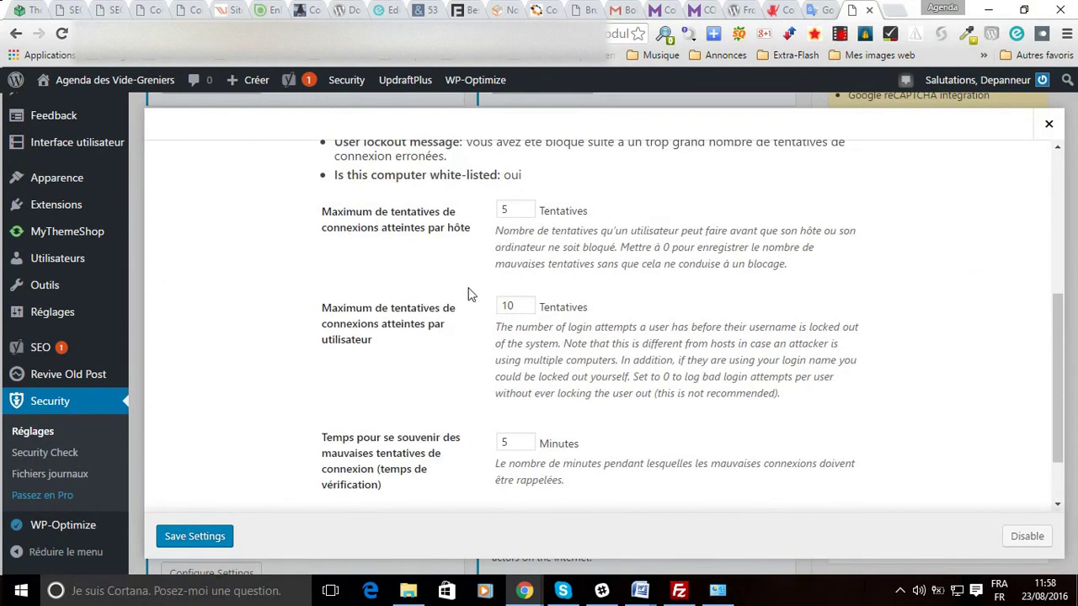
{"action": "scroll", "coordinate": [455, 264], "scroll_direction": "down", "scroll_amount": 1}
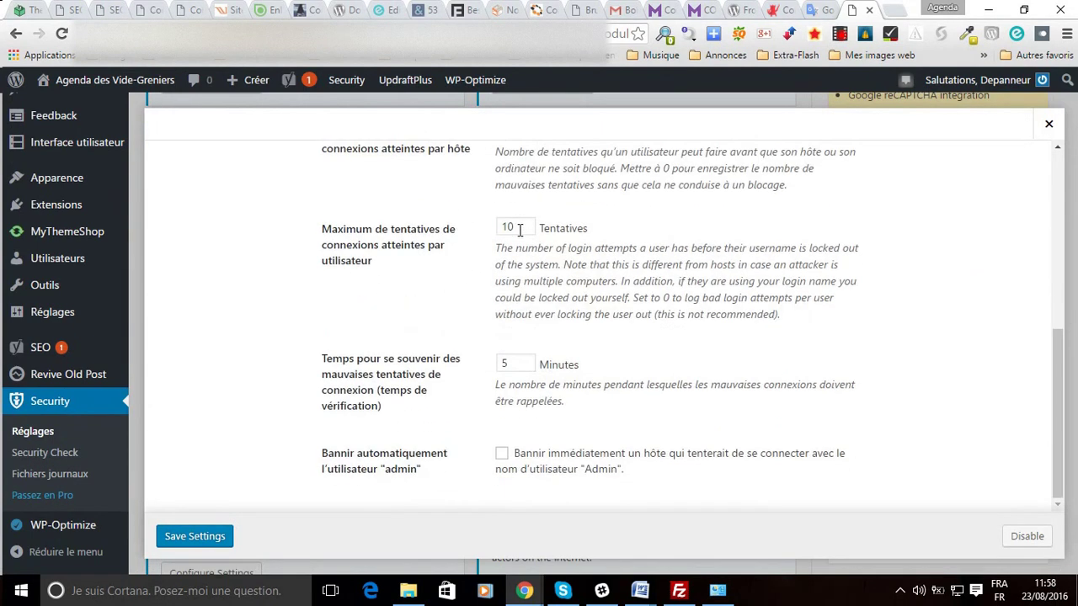
{"action": "scroll", "coordinate": [500, 252], "scroll_direction": "up", "scroll_amount": 2}
{"action": "scroll", "coordinate": [506, 315], "scroll_direction": "down", "scroll_amount": 2}
{"action": "left_click", "coordinate": [502, 456]}
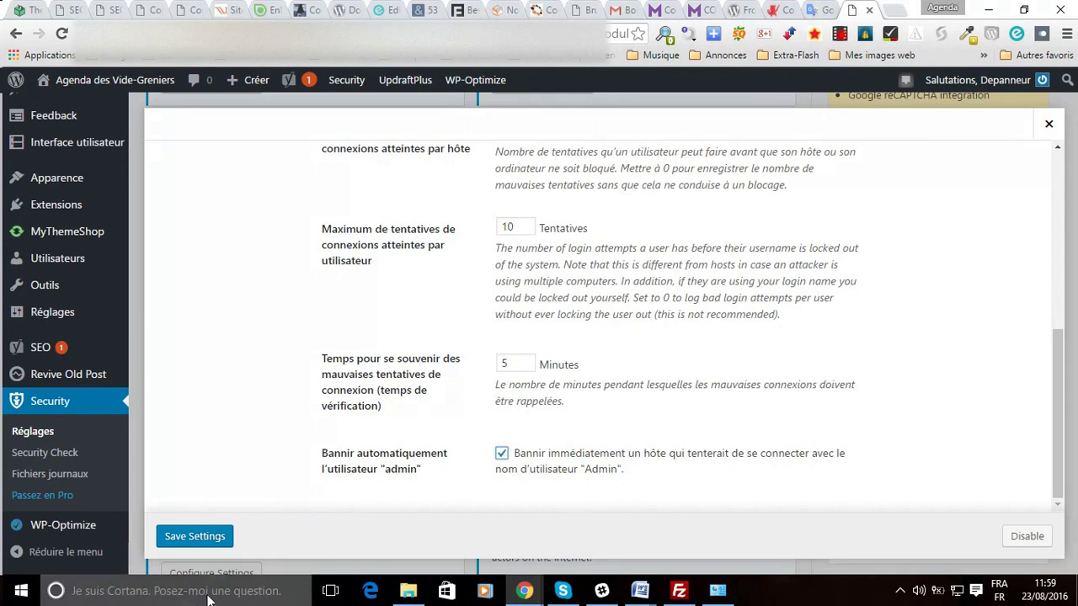
{"action": "left_click", "coordinate": [190, 540]}
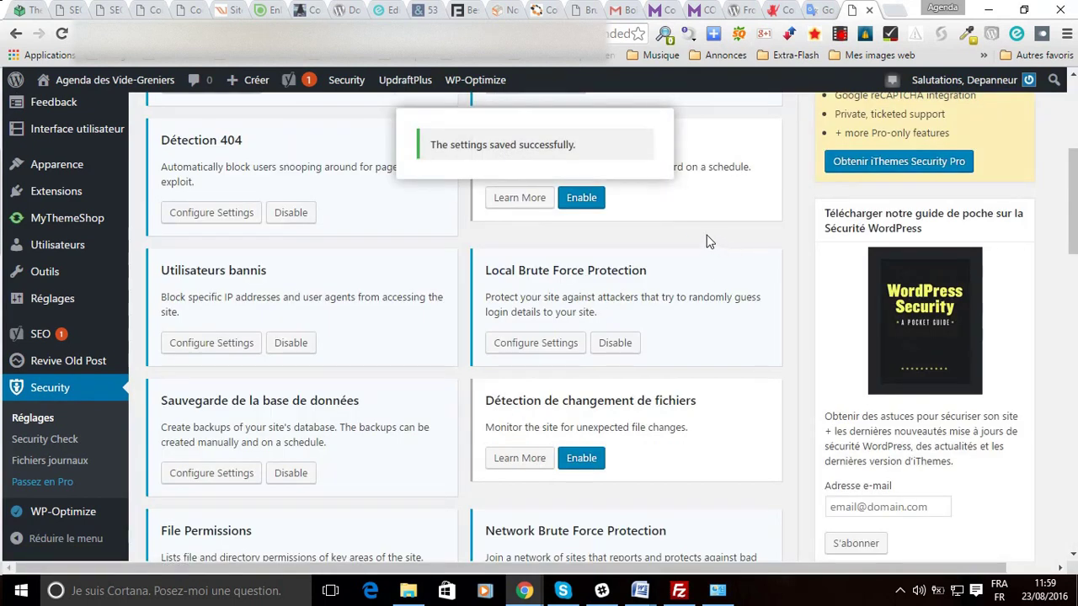
Step: Create a database backup from the Sauvegarde de la base de données settings
{"action": "scroll", "coordinate": [707, 242], "scroll_direction": "down", "scroll_amount": 2}
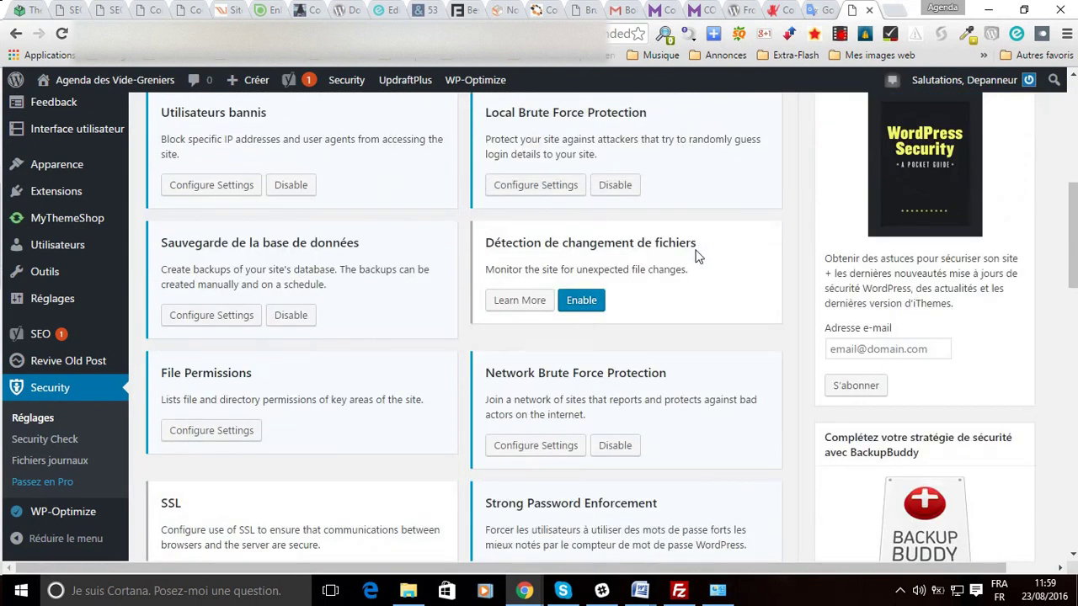
{"action": "left_click", "coordinate": [193, 316]}
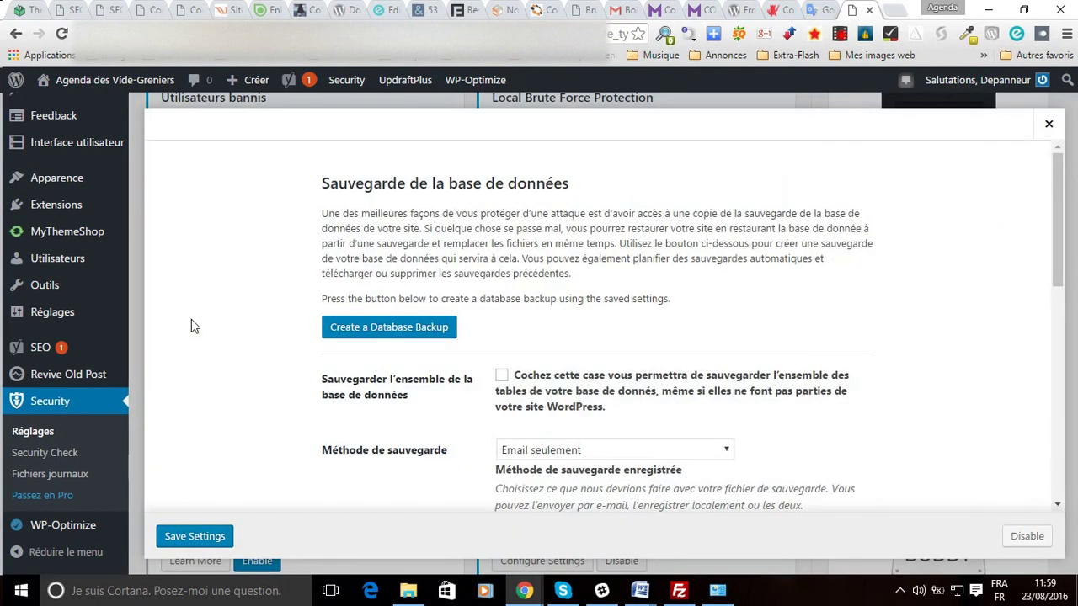
{"action": "left_click", "coordinate": [388, 333]}
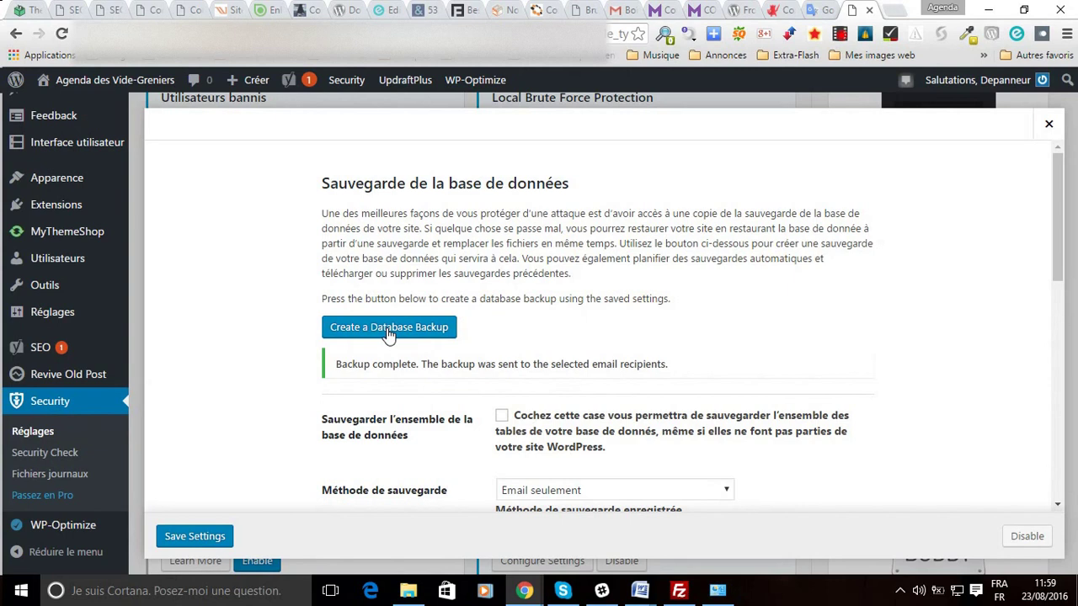
Step: Enable backing up the entire database and set the backup method to "Enregistrer localement et envoyer par e-mail"
{"action": "scroll", "coordinate": [429, 272], "scroll_direction": "down", "scroll_amount": 1}
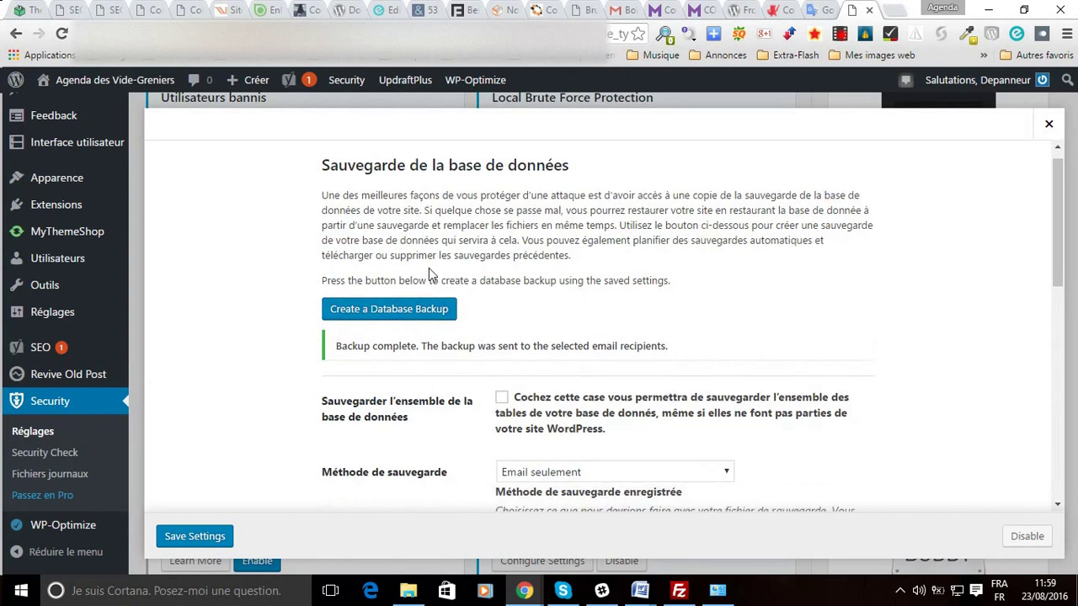
{"action": "scroll", "coordinate": [425, 274], "scroll_direction": "down", "scroll_amount": 3}
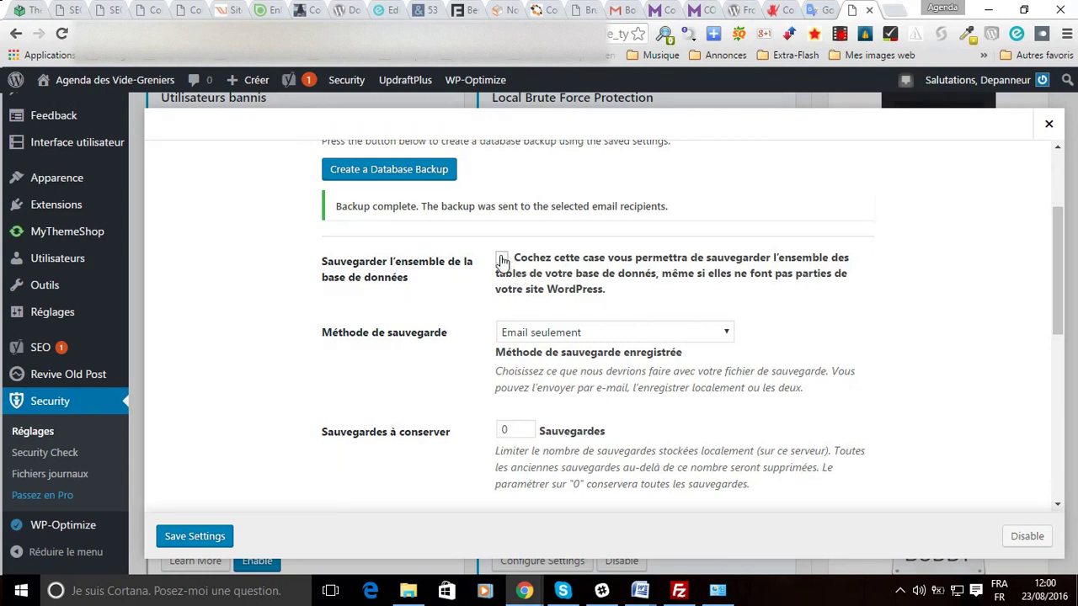
{"action": "left_click", "coordinate": [502, 258]}
{"action": "scroll", "coordinate": [337, 306], "scroll_direction": "down", "scroll_amount": 1}
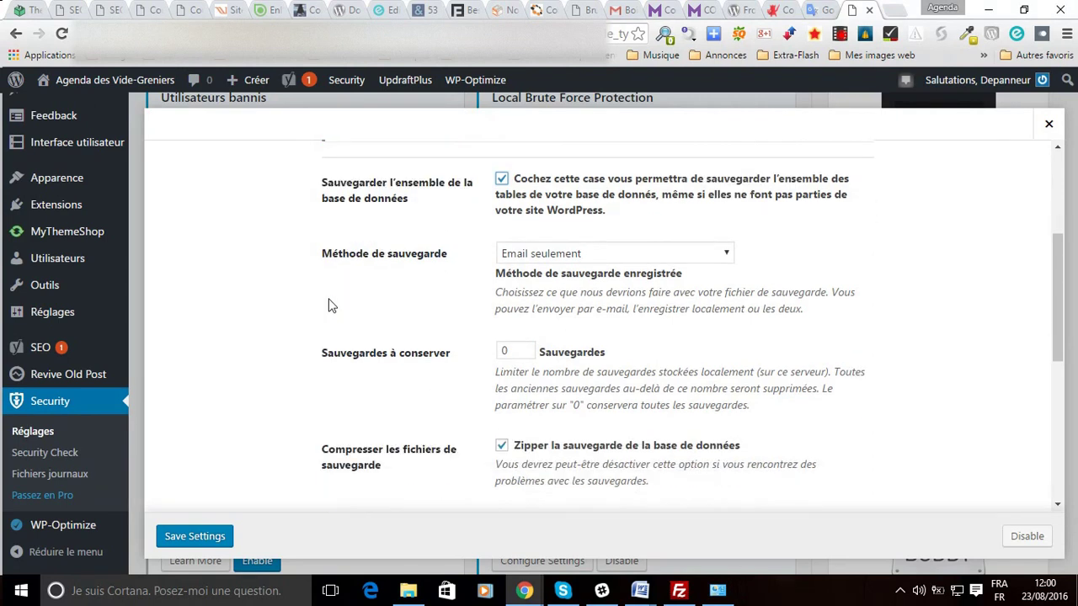
{"action": "left_click", "coordinate": [575, 254]}
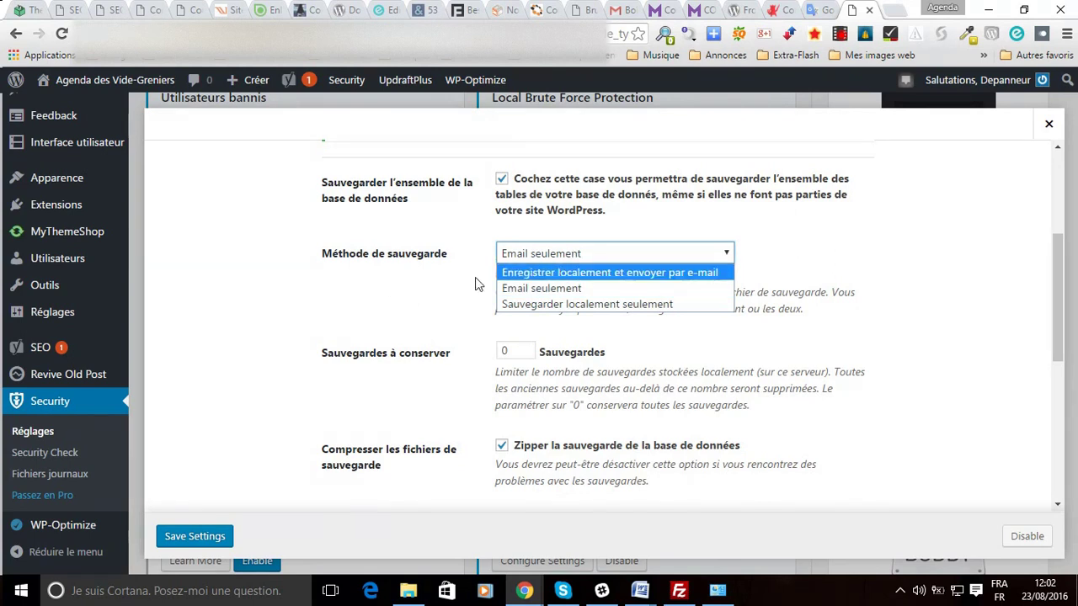
{"action": "left_click", "coordinate": [506, 273]}
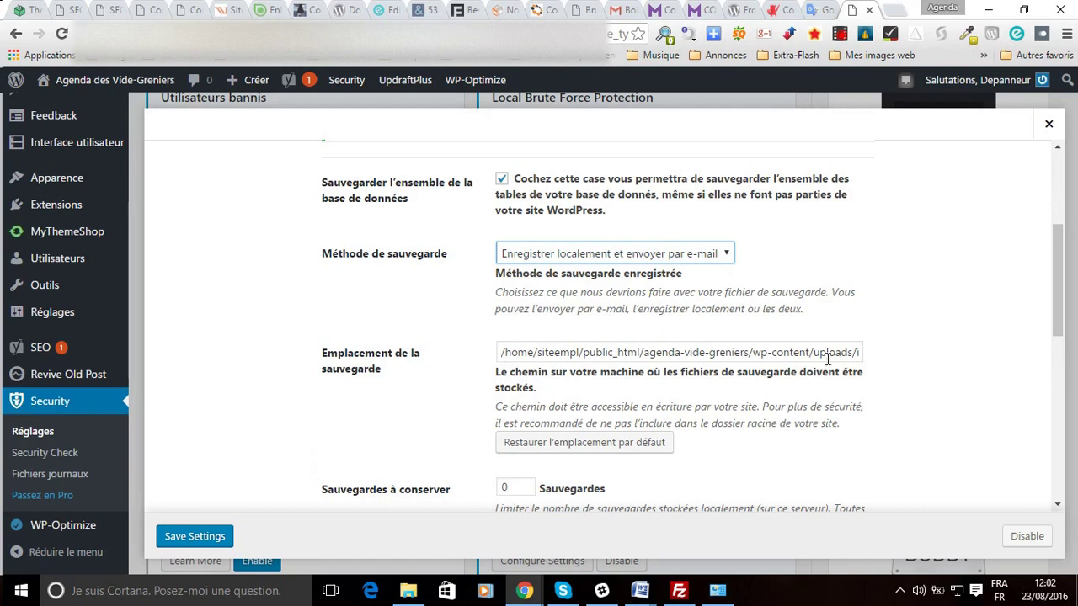
Step: Review the backup location and retention options, and set the backup method to "Email seulement"
{"action": "scroll", "coordinate": [543, 393], "scroll_direction": "down", "scroll_amount": 1}
{"action": "scroll", "coordinate": [543, 393], "scroll_direction": "down", "scroll_amount": 3}
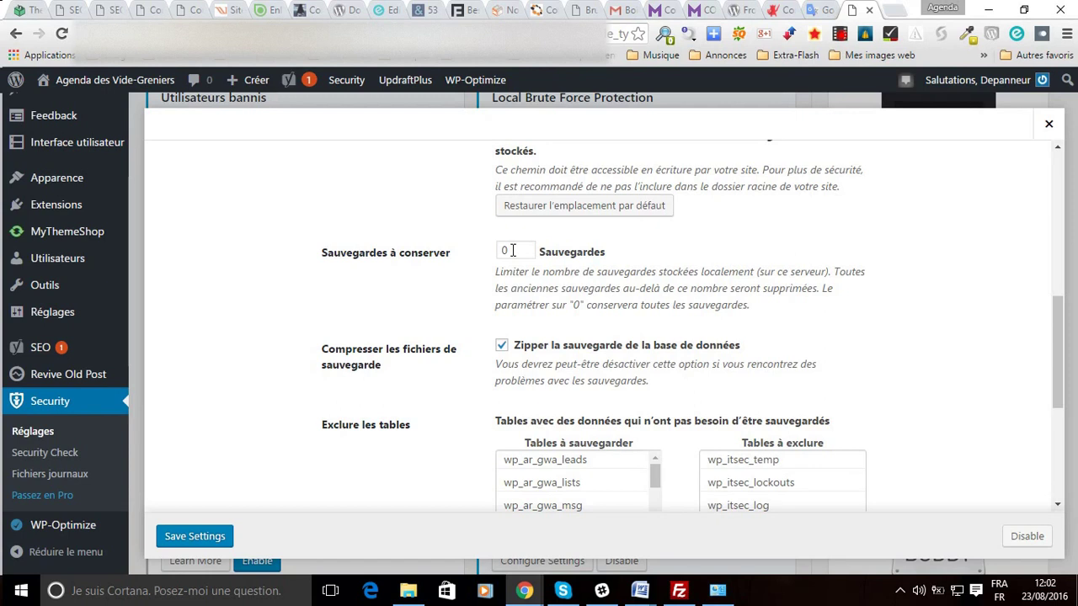
{"action": "scroll", "coordinate": [492, 269], "scroll_direction": "up", "scroll_amount": 3}
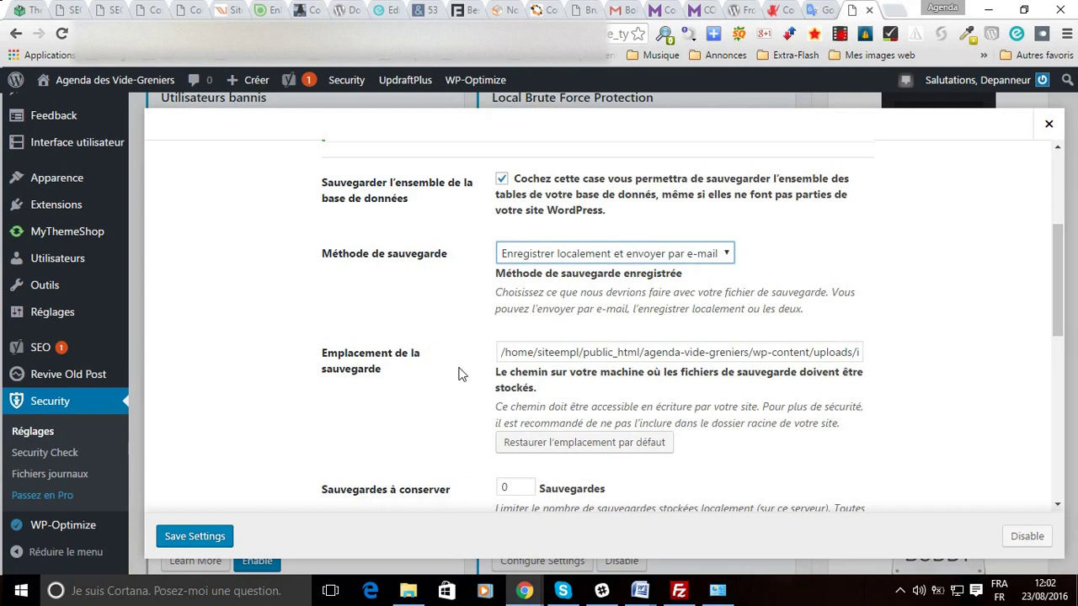
{"action": "left_click", "coordinate": [551, 255]}
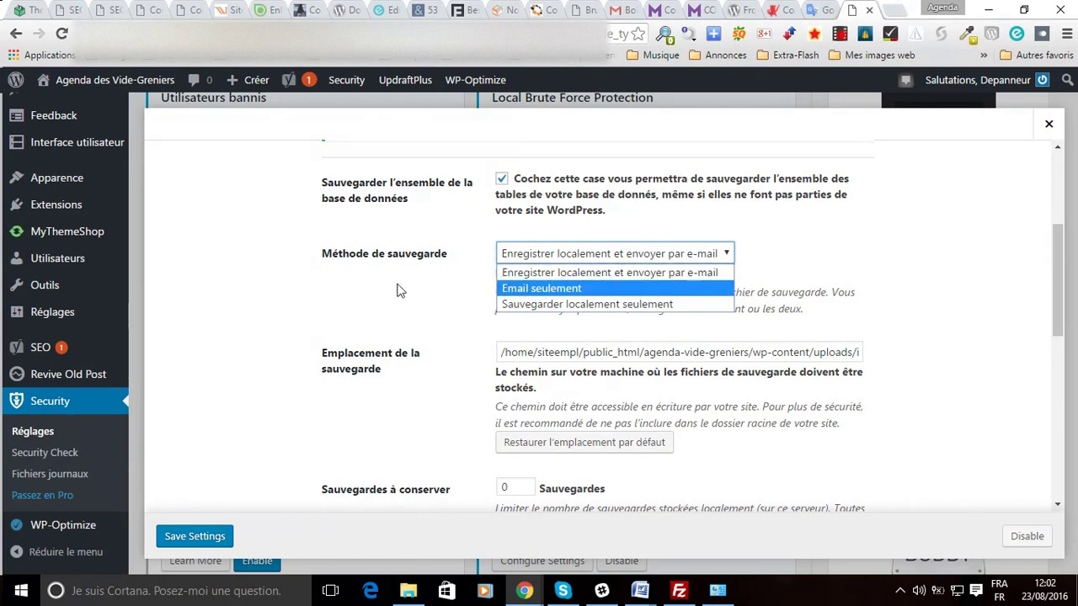
{"action": "left_click", "coordinate": [525, 289]}
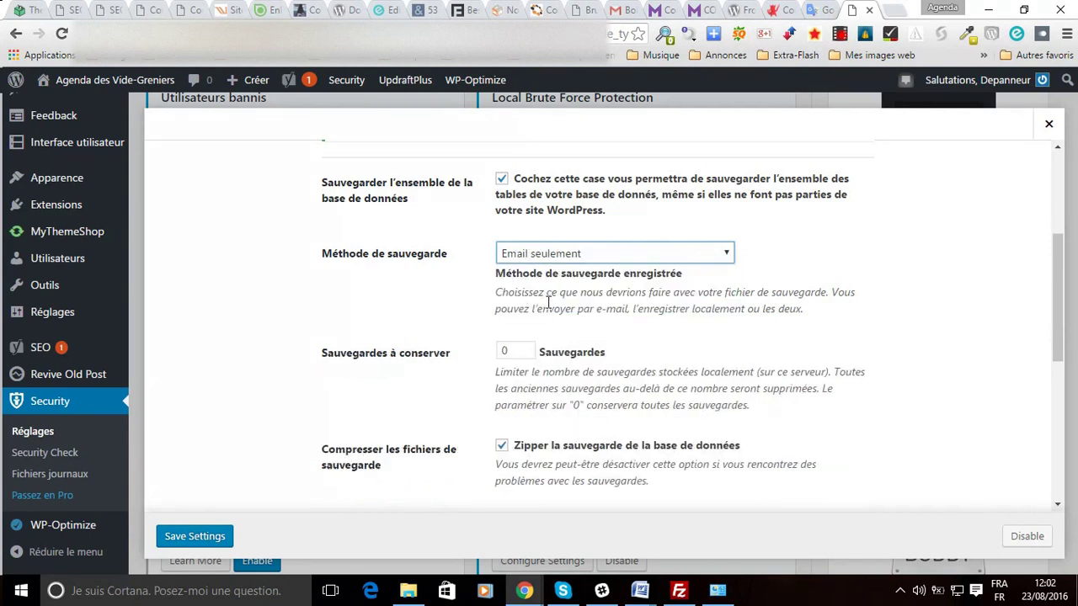
Step: Look through the tables to back up or exclude and enable scheduled database backups
{"action": "scroll", "coordinate": [409, 340], "scroll_direction": "down", "scroll_amount": 2}
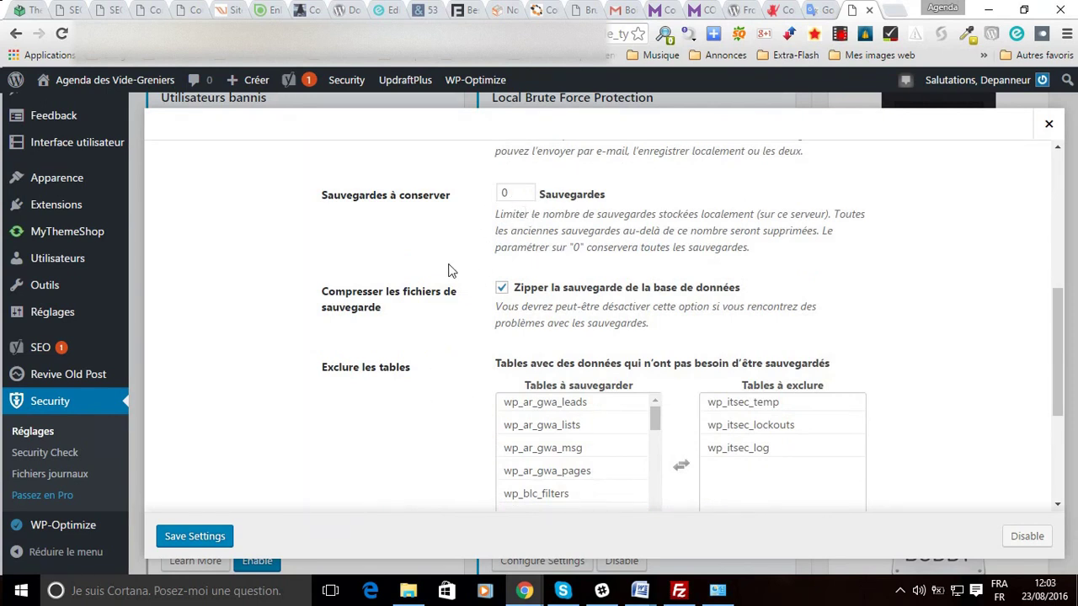
{"action": "scroll", "coordinate": [447, 270], "scroll_direction": "down", "scroll_amount": 1}
{"action": "scroll", "coordinate": [506, 223], "scroll_direction": "down", "scroll_amount": 2}
{"action": "left_click", "coordinate": [570, 318]}
{"action": "scroll", "coordinate": [436, 264], "scroll_direction": "up", "scroll_amount": 1}
{"action": "scroll", "coordinate": [434, 268], "scroll_direction": "down", "scroll_amount": 1}
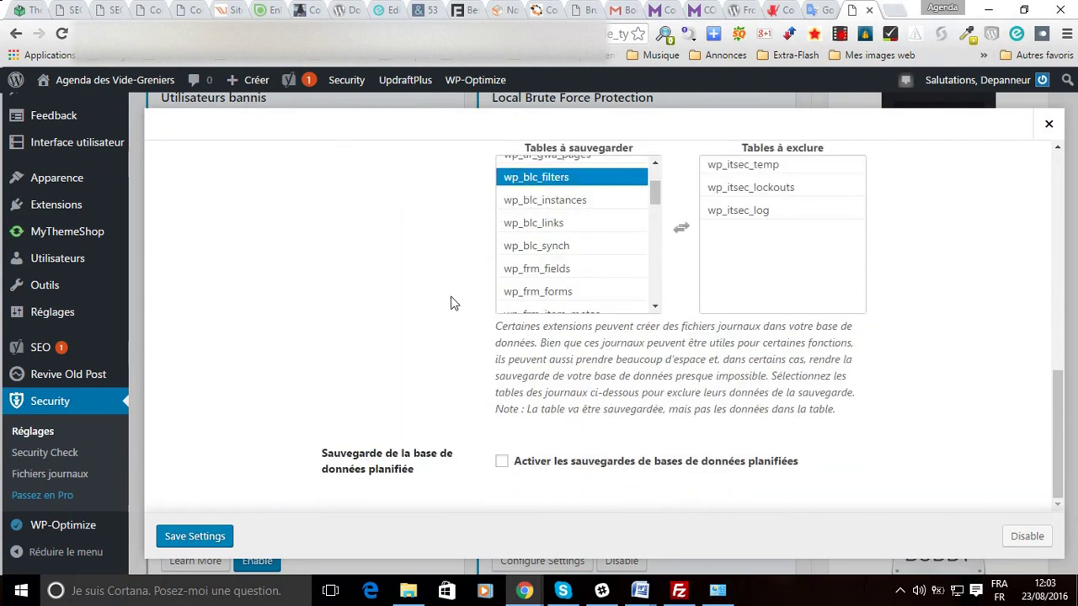
{"action": "left_click", "coordinate": [502, 465]}
{"action": "scroll", "coordinate": [502, 468], "scroll_direction": "down", "scroll_amount": 1}
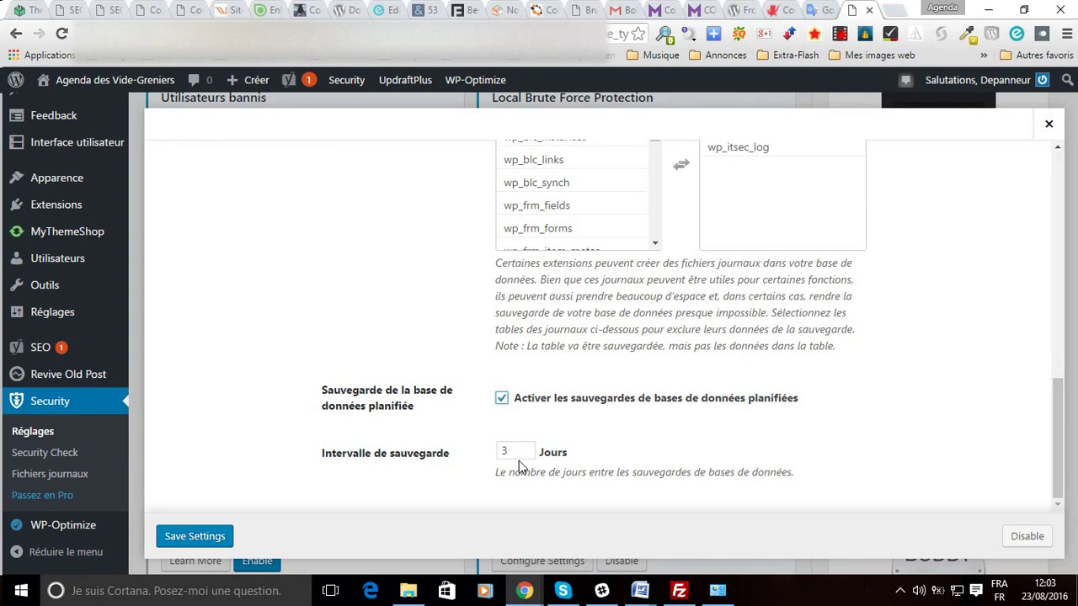
Step: Set the backup interval to 7 days and save the database backup settings
{"action": "left_click", "coordinate": [515, 452]}
{"action": "left_click_drag", "start_coordinate": [515, 452], "coordinate": [501, 451]}
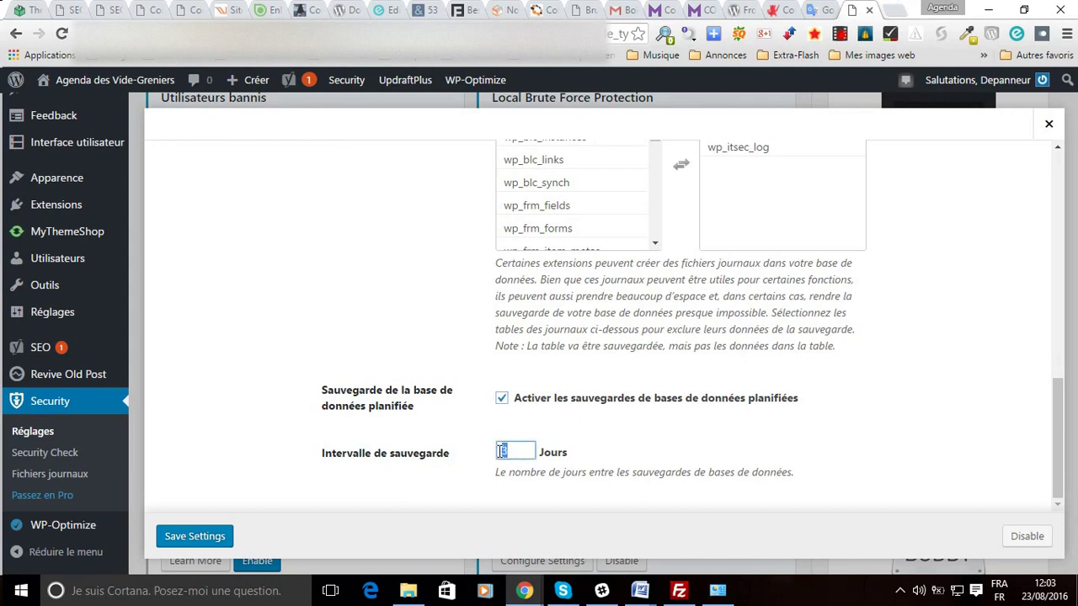
{"action": "type", "text": "7"}
{"action": "left_click", "coordinate": [186, 536]}
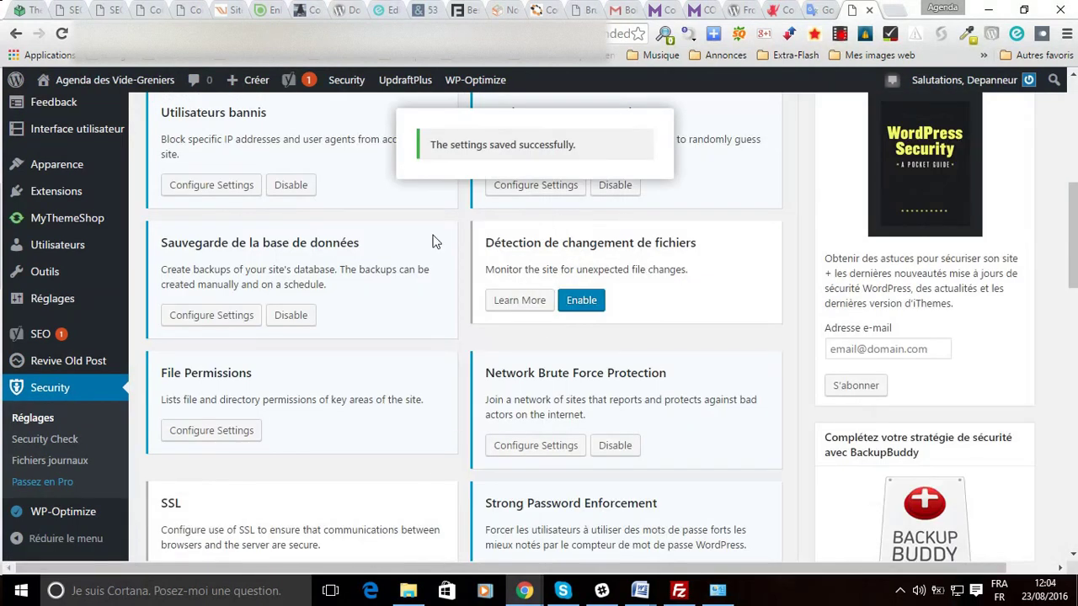
Step: Read the description of the Détection de changement de fichiers module and close it
{"action": "left_click", "coordinate": [509, 303]}
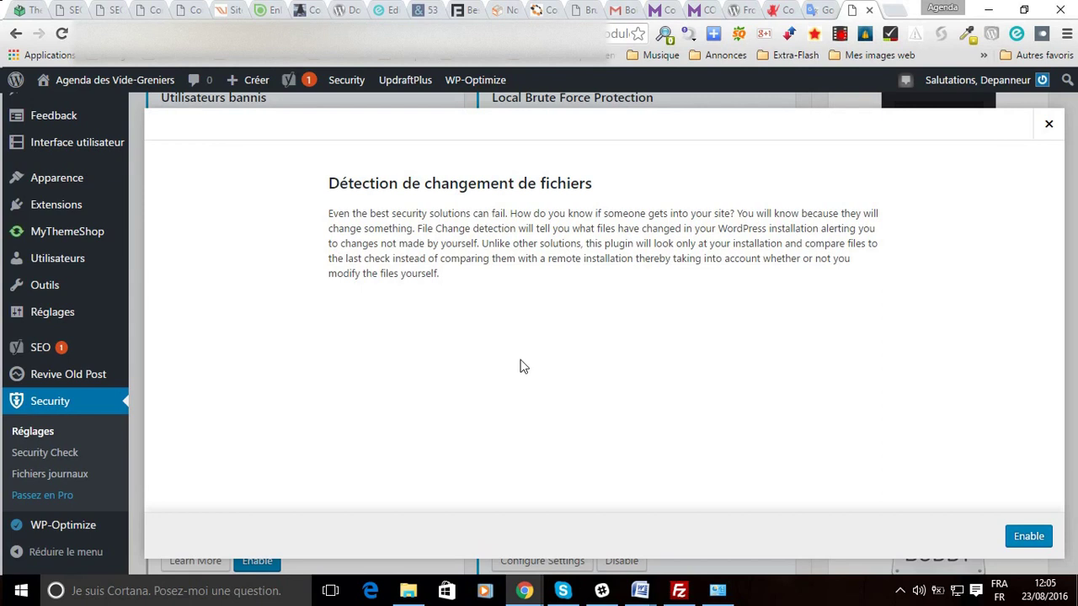
{"action": "left_click", "coordinate": [1049, 123]}
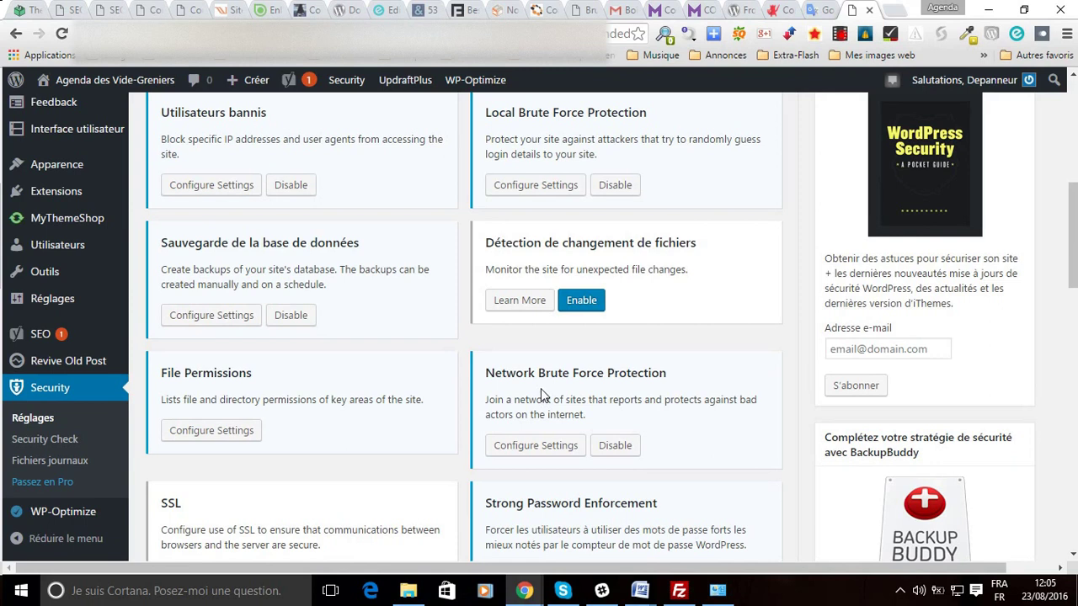
Step: Load the File Permissions details, compare the suggested and actual permissions for each path, and close them
{"action": "scroll", "coordinate": [543, 364], "scroll_direction": "down", "scroll_amount": 1}
{"action": "scroll", "coordinate": [543, 360], "scroll_direction": "down", "scroll_amount": 2}
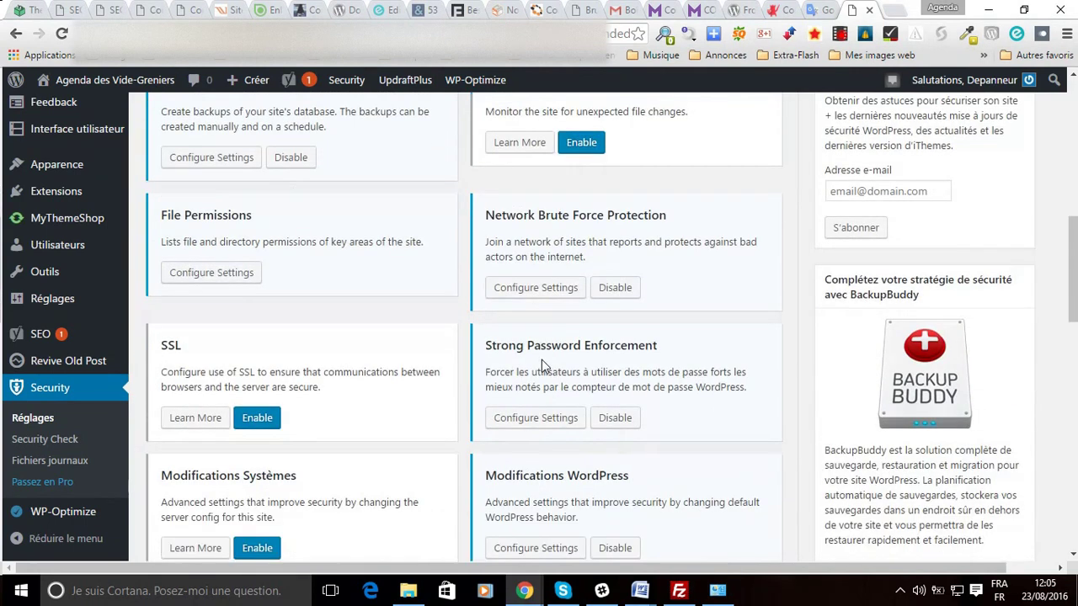
{"action": "left_click", "coordinate": [199, 273]}
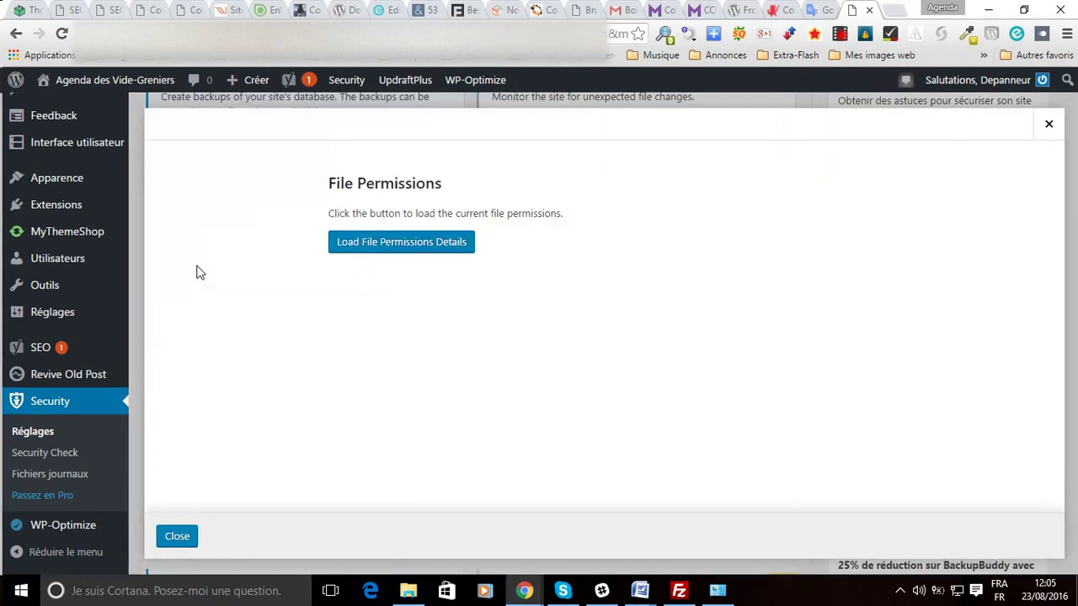
{"action": "left_click", "coordinate": [354, 251]}
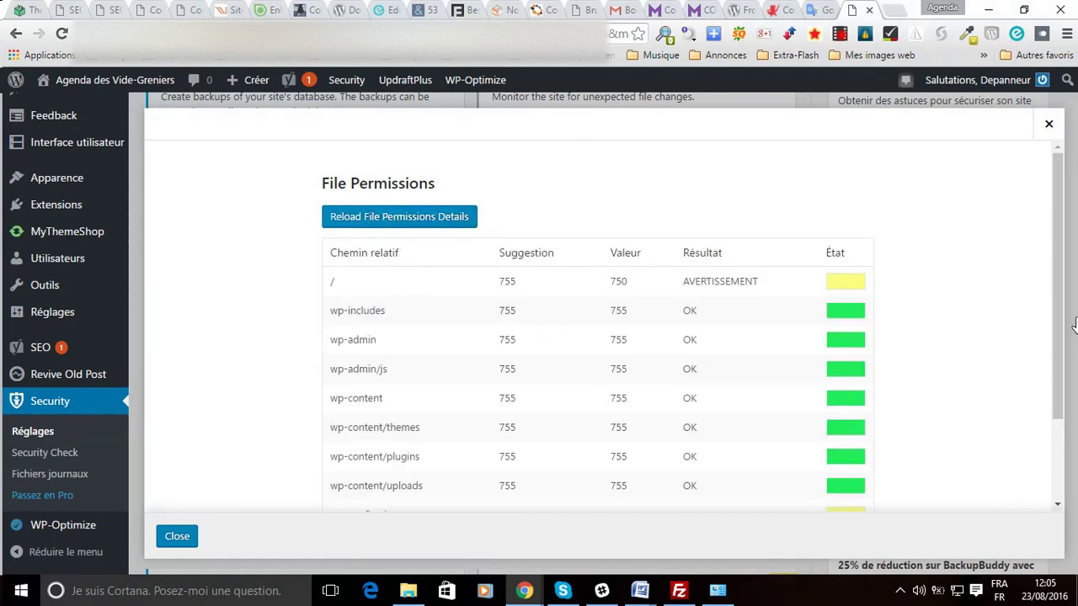
{"action": "scroll", "coordinate": [1035, 303], "scroll_direction": "down", "scroll_amount": 1}
{"action": "scroll", "coordinate": [1034, 304], "scroll_direction": "down", "scroll_amount": 3}
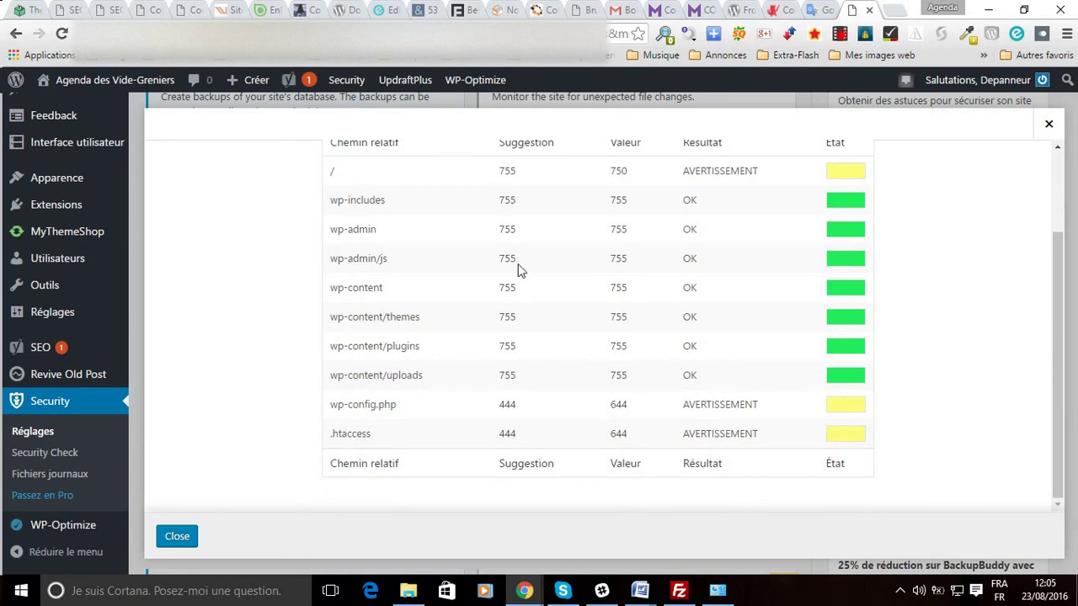
{"action": "scroll", "coordinate": [508, 421], "scroll_direction": "up", "scroll_amount": 3}
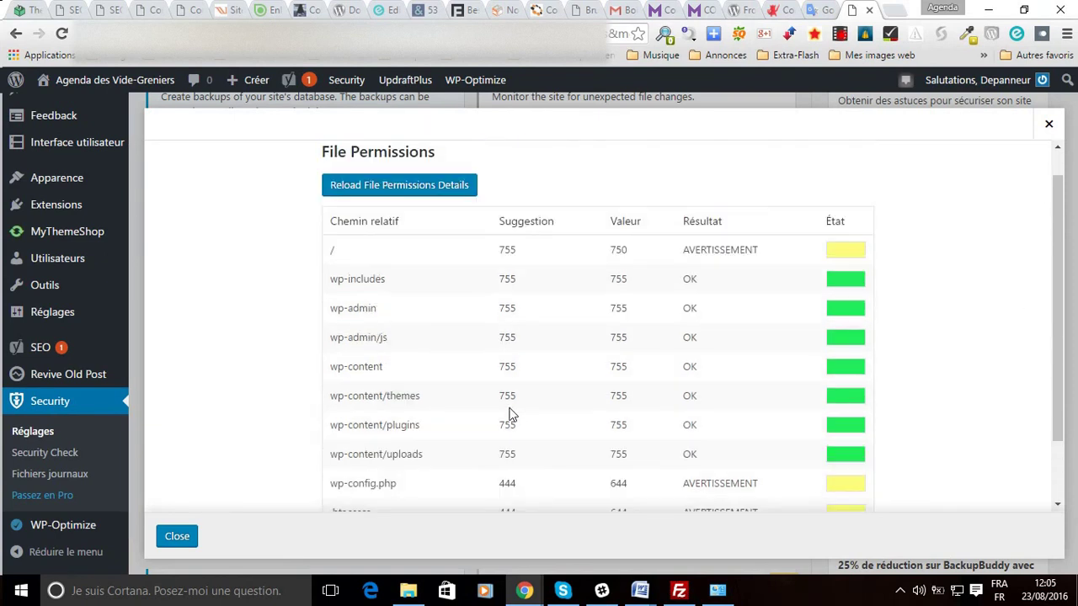
{"action": "scroll", "coordinate": [509, 417], "scroll_direction": "down", "scroll_amount": 3}
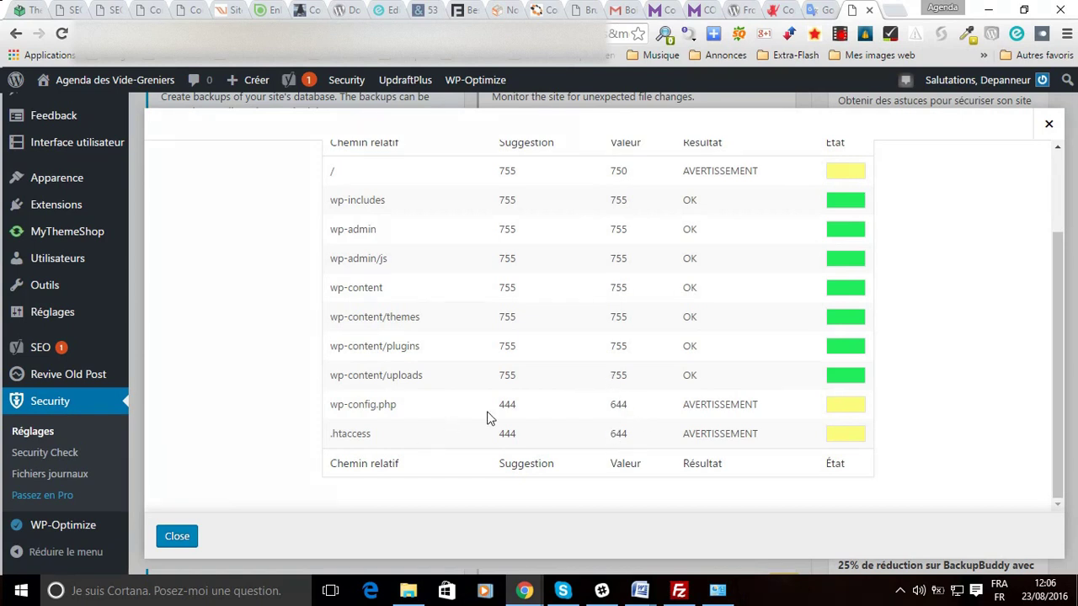
{"action": "left_click", "coordinate": [162, 539]}
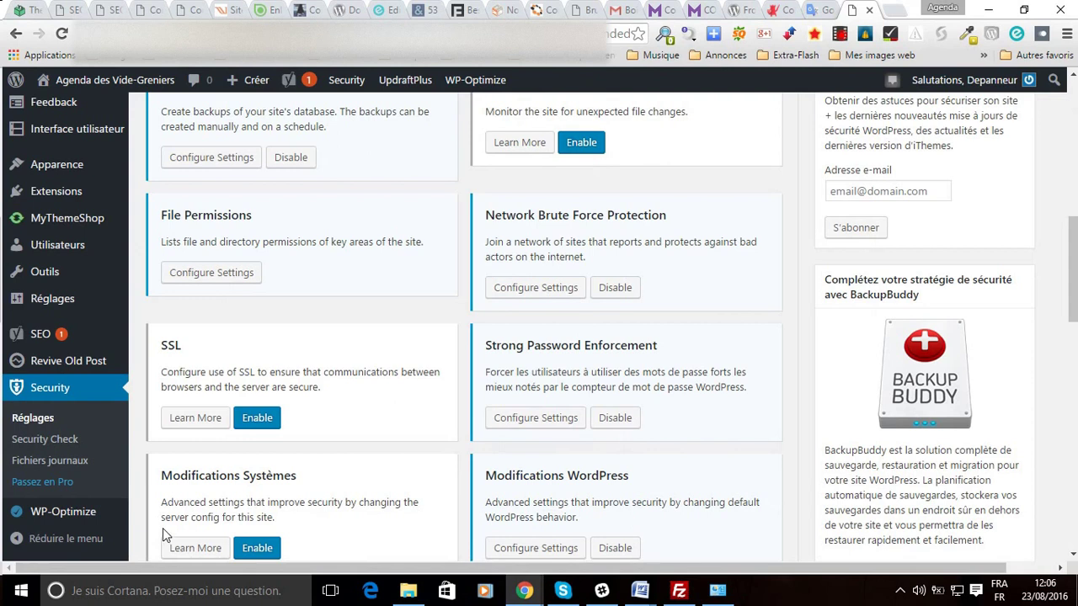
Step: Review the Network Brute Force Protection settings and save them
{"action": "left_click", "coordinate": [537, 292]}
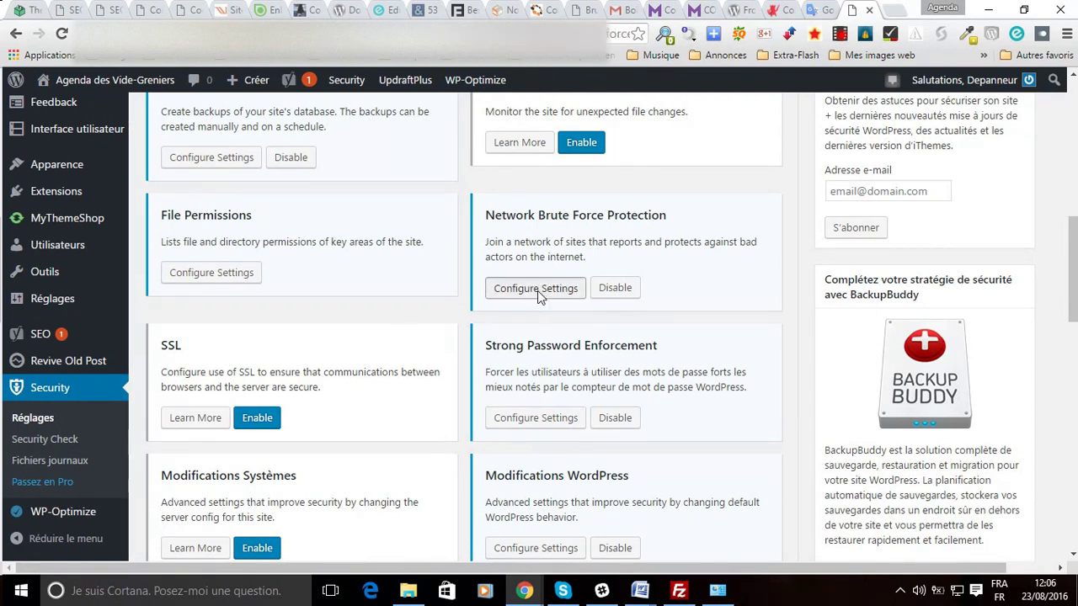
{"action": "scroll", "coordinate": [434, 287], "scroll_direction": "down", "scroll_amount": 1}
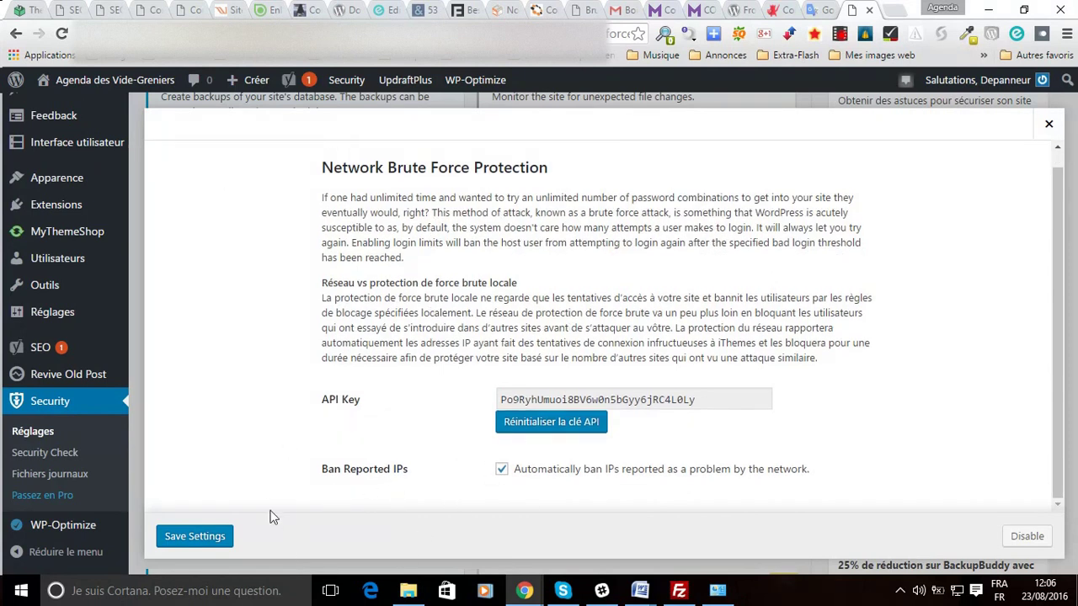
{"action": "left_click", "coordinate": [190, 534]}
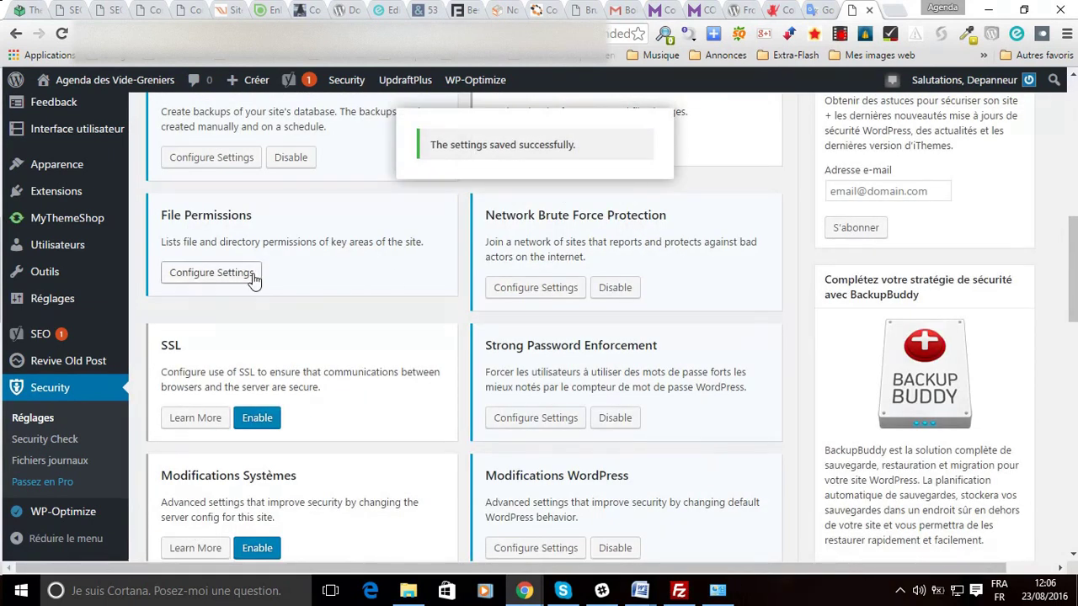
Step: In Strong Password Enforcement, set the minimum role for strong passwords to "Abonné" and save the settings
{"action": "scroll", "coordinate": [253, 280], "scroll_direction": "down", "scroll_amount": 3}
{"action": "scroll", "coordinate": [258, 264], "scroll_direction": "up", "scroll_amount": 1}
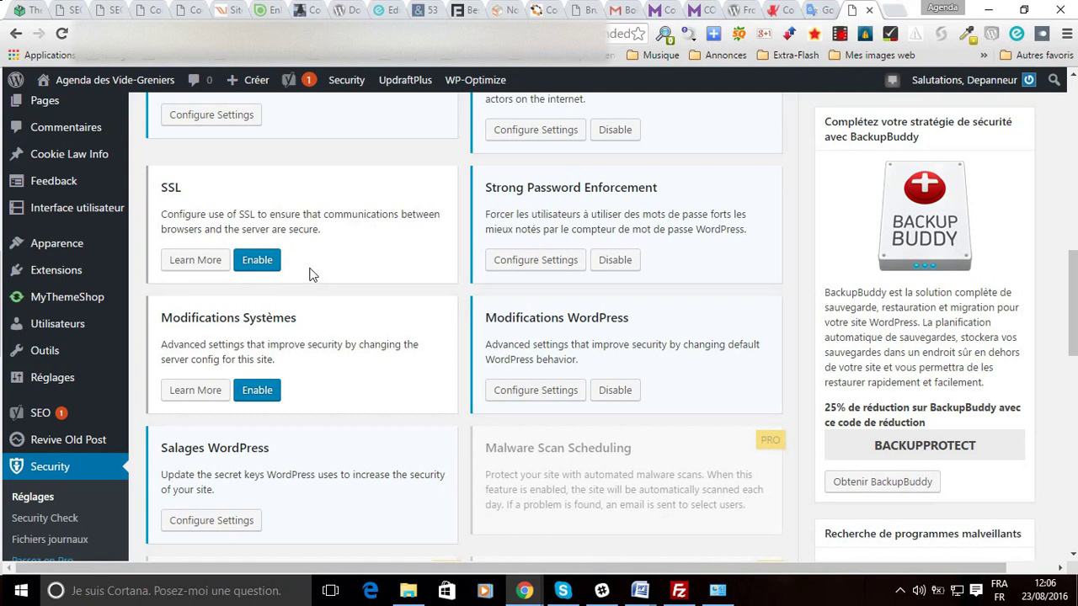
{"action": "left_click", "coordinate": [529, 268]}
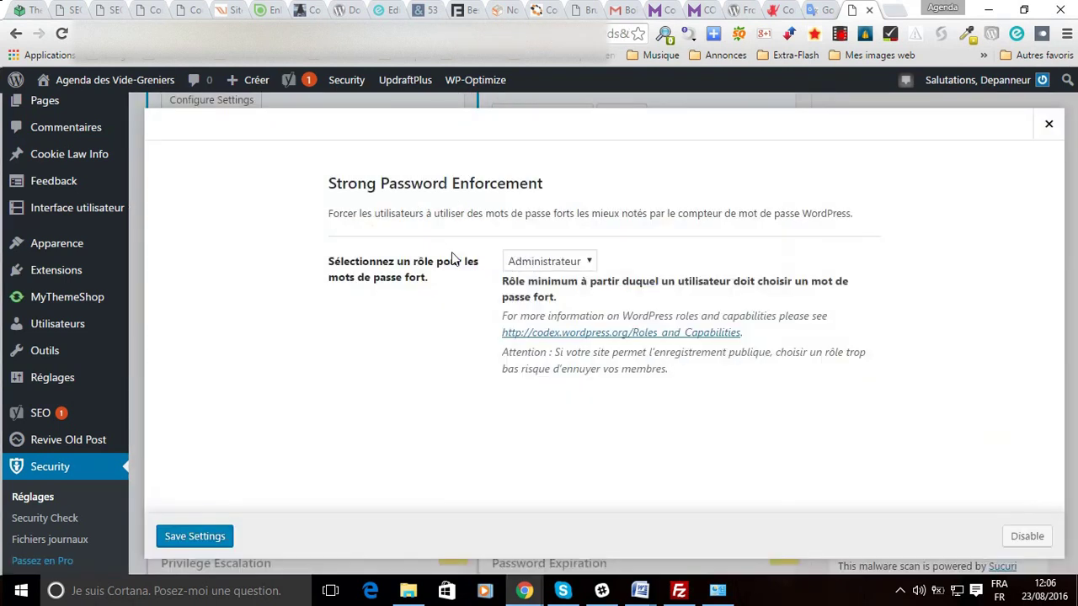
{"action": "left_click", "coordinate": [533, 263]}
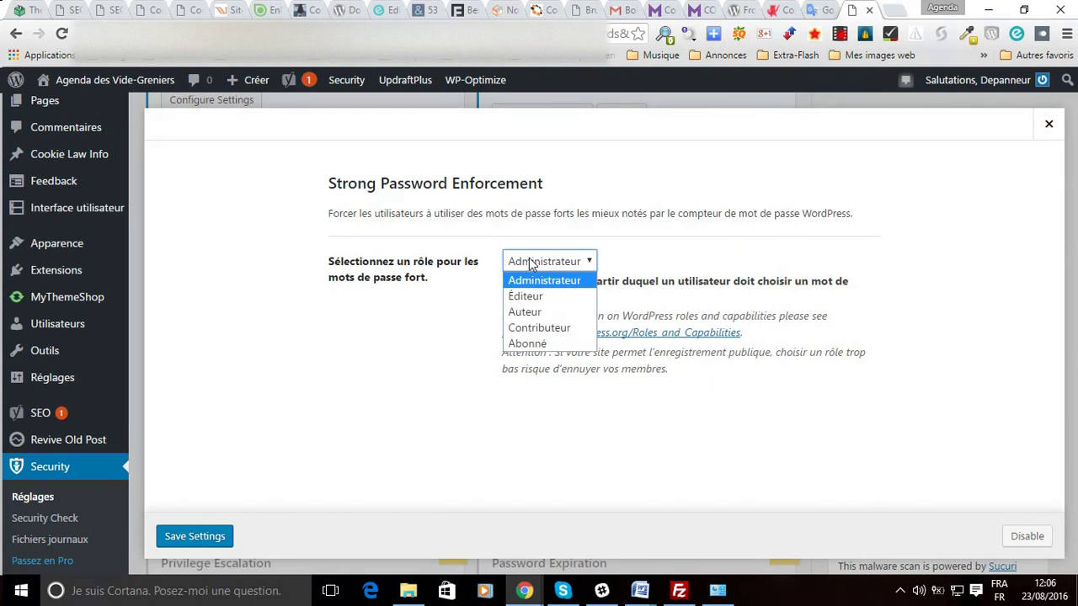
{"action": "left_click", "coordinate": [526, 344]}
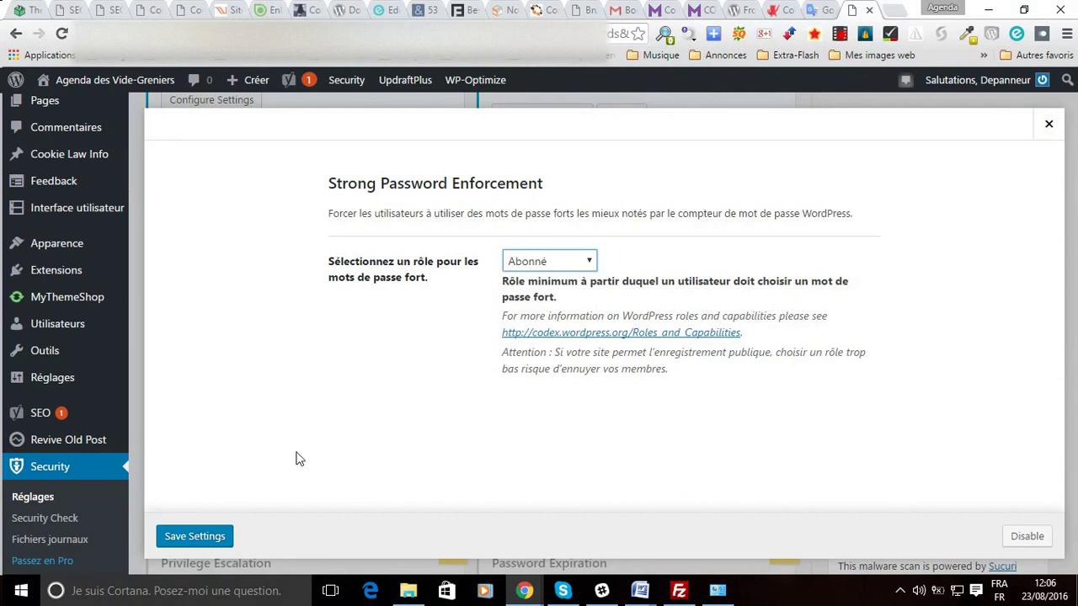
{"action": "left_click", "coordinate": [196, 532]}
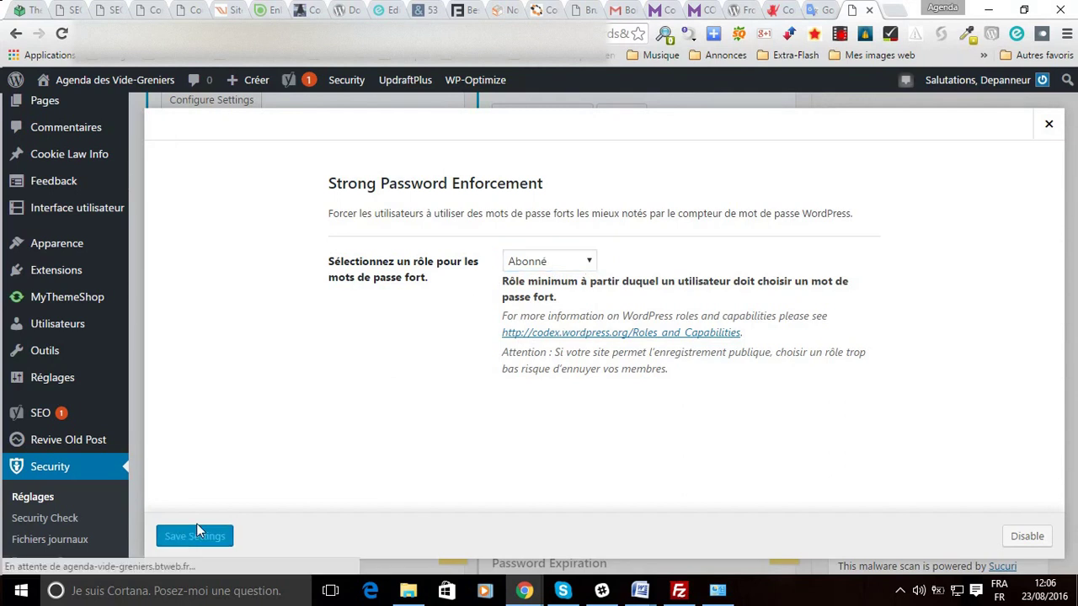
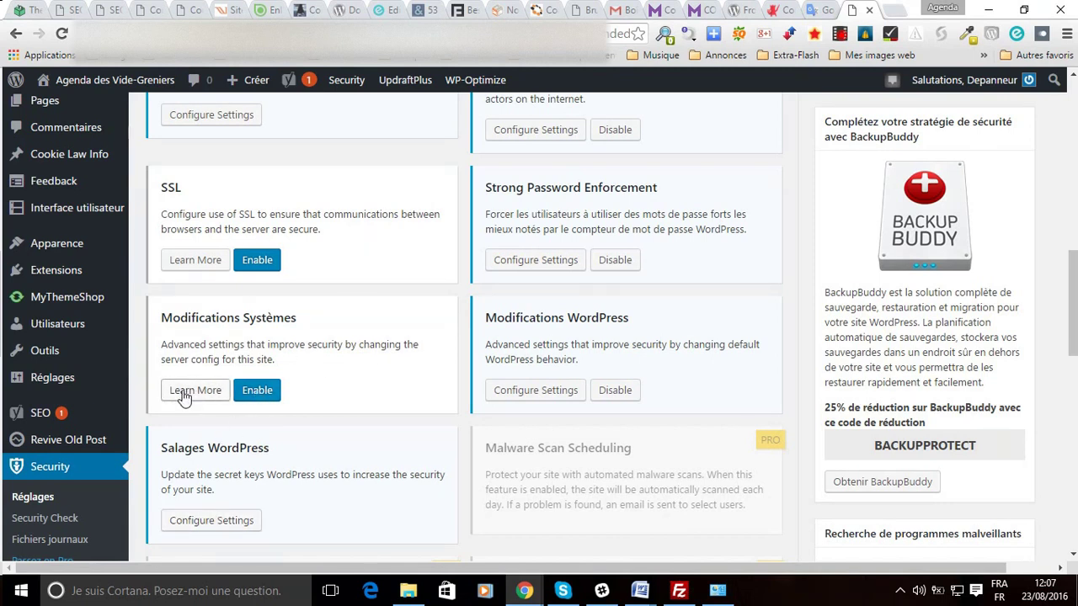
Step: Enable the Modifications Systèmes module and turn on "Protéger les fichiers système" in its settings
{"action": "left_click", "coordinate": [258, 392]}
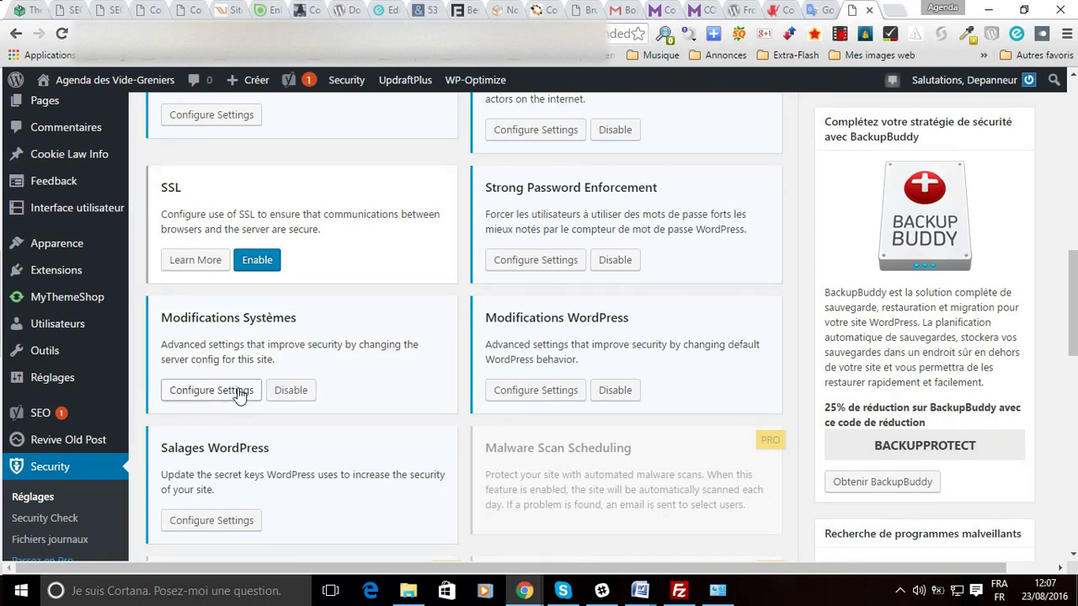
{"action": "left_click", "coordinate": [222, 390]}
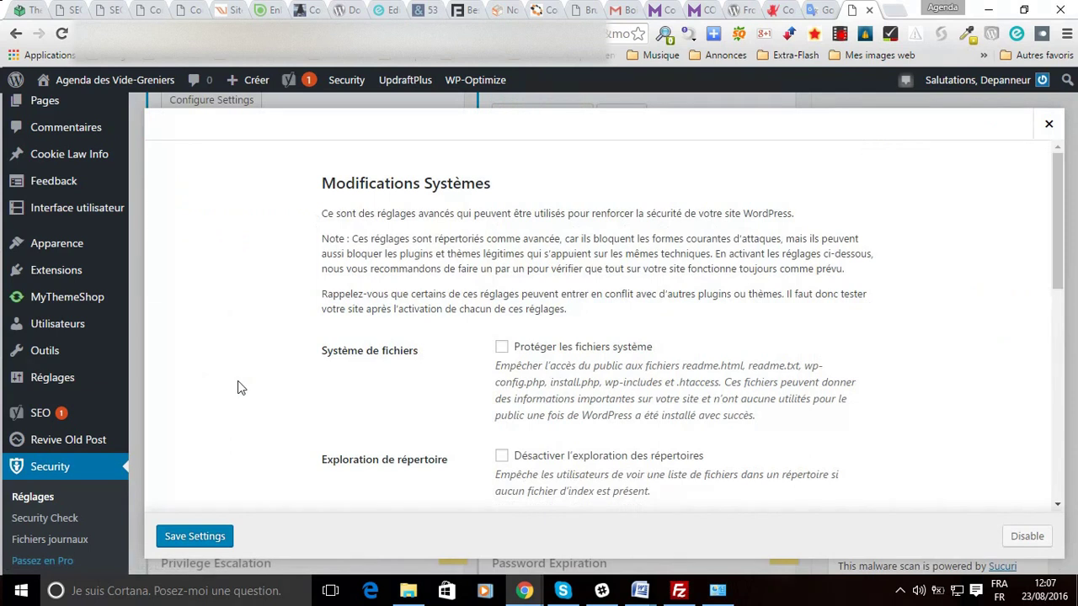
{"action": "scroll", "coordinate": [354, 289], "scroll_direction": "down", "scroll_amount": 3}
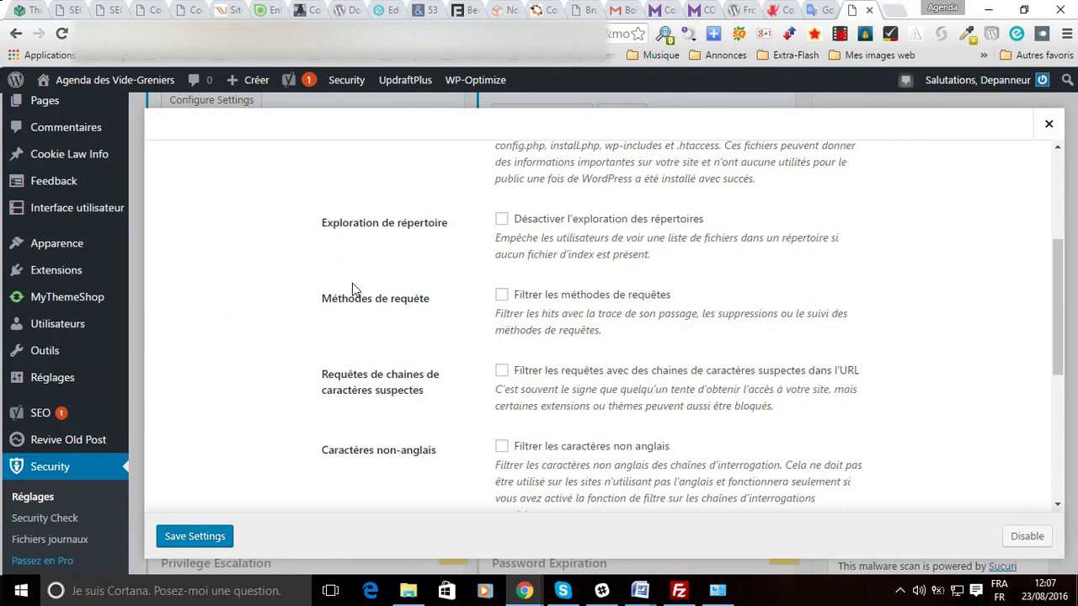
{"action": "scroll", "coordinate": [354, 289], "scroll_direction": "up", "scroll_amount": 3}
{"action": "scroll", "coordinate": [354, 289], "scroll_direction": "down", "scroll_amount": 1}
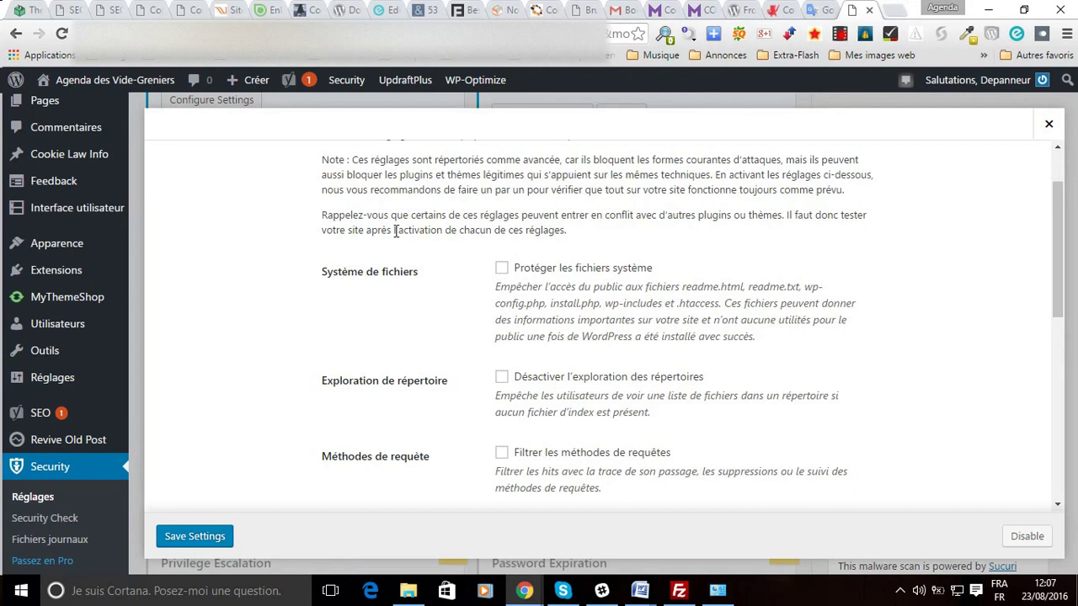
{"action": "left_click", "coordinate": [501, 269]}
Step: Turn on "Désactiver l'exploration des répertoires" in the Modifications Systèmes settings
{"action": "scroll", "coordinate": [505, 315], "scroll_direction": "down", "scroll_amount": 1}
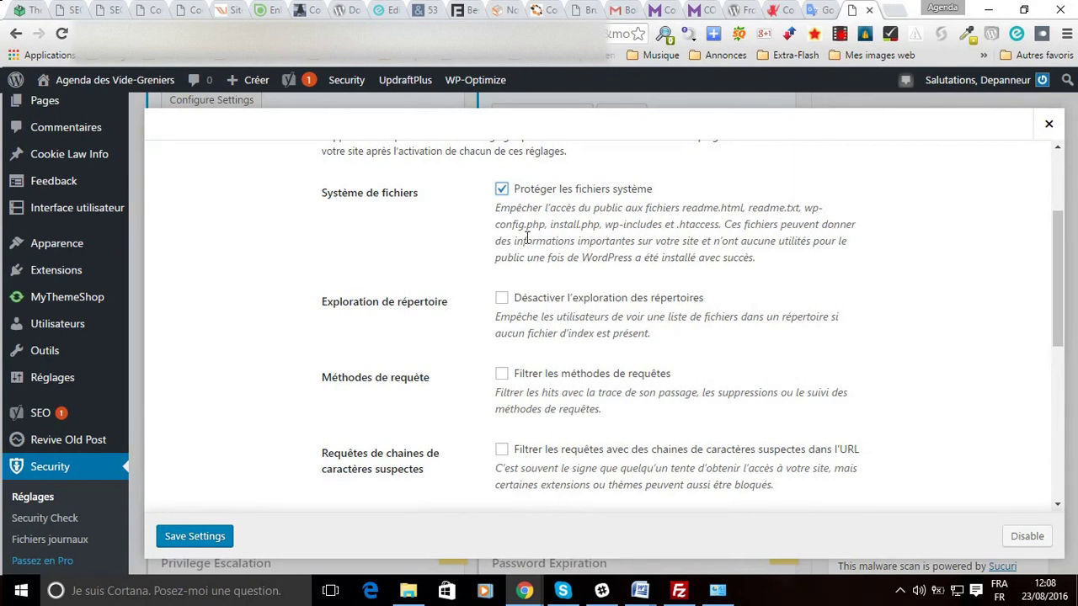
{"action": "scroll", "coordinate": [547, 236], "scroll_direction": "down", "scroll_amount": 2}
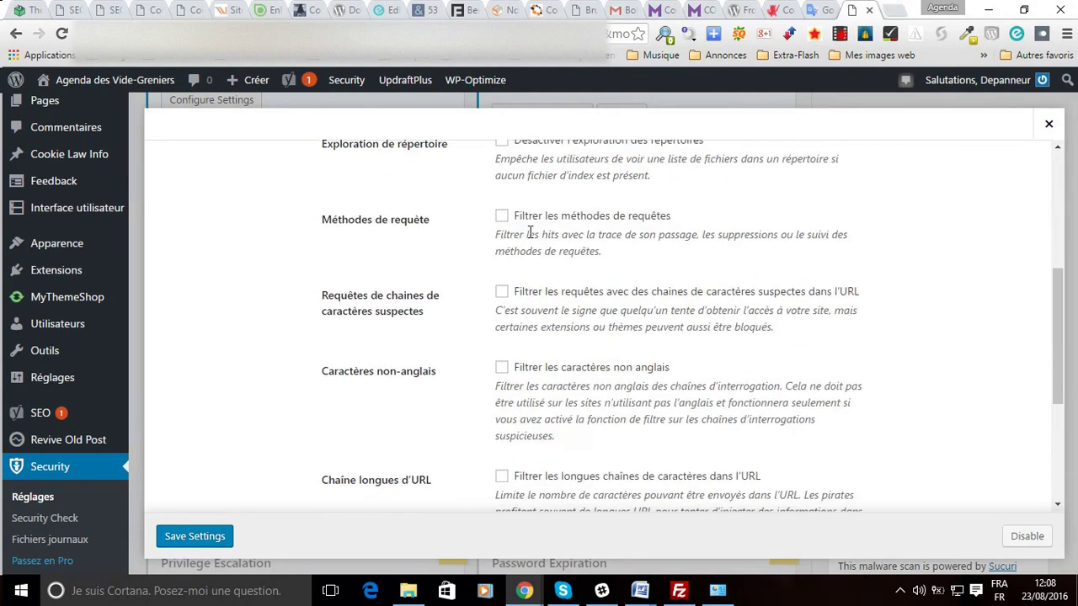
{"action": "scroll", "coordinate": [531, 232], "scroll_direction": "up", "scroll_amount": 1}
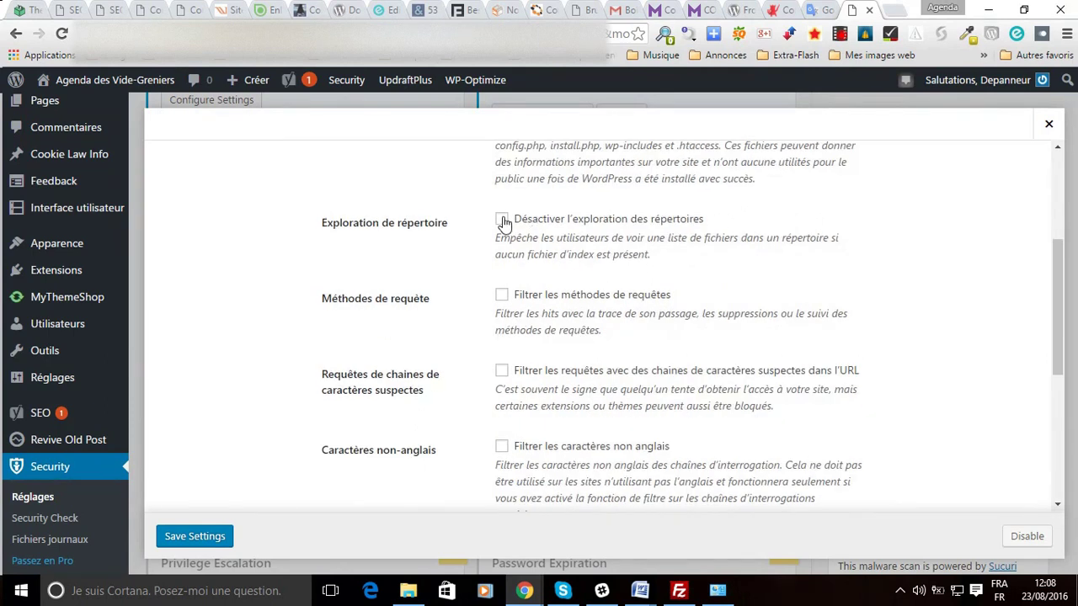
{"action": "left_click", "coordinate": [502, 220]}
{"action": "scroll", "coordinate": [467, 273], "scroll_direction": "down", "scroll_amount": 1}
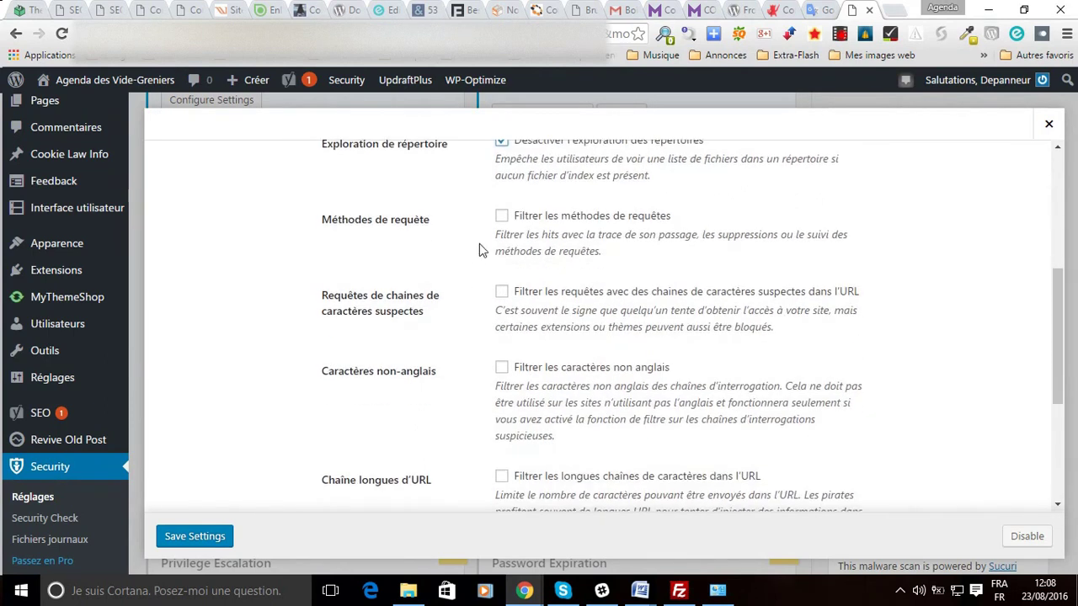
Step: Turn on filtering of request methods, suspicious URL strings and long URL strings in the Modifications Systèmes settings
{"action": "left_click", "coordinate": [502, 217]}
{"action": "scroll", "coordinate": [426, 279], "scroll_direction": "down", "scroll_amount": 3}
{"action": "scroll", "coordinate": [428, 276], "scroll_direction": "up", "scroll_amount": 2}
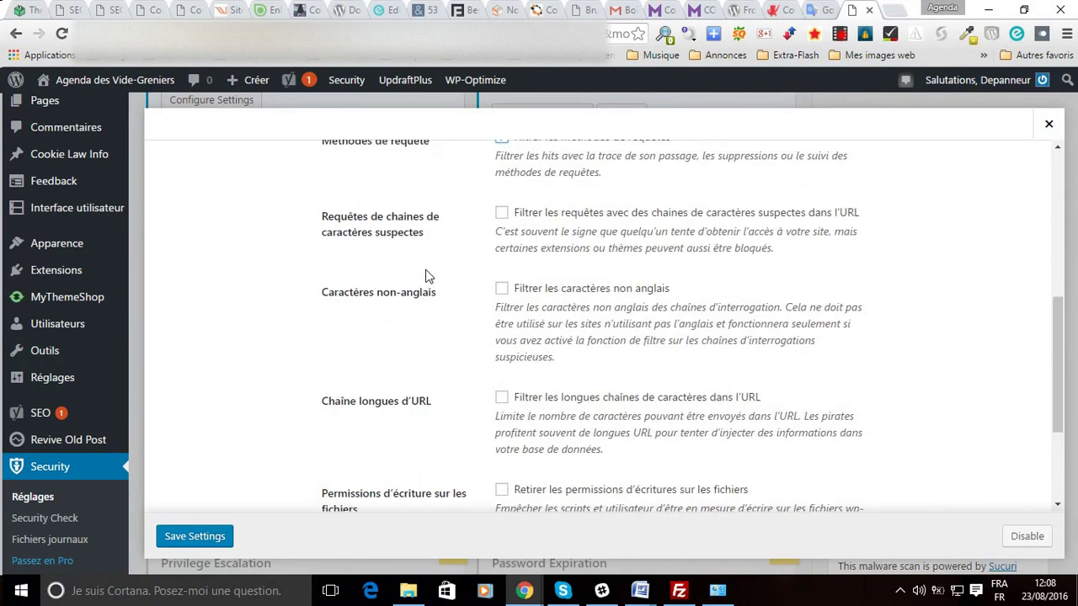
{"action": "left_click", "coordinate": [502, 212]}
{"action": "scroll", "coordinate": [417, 354], "scroll_direction": "down", "scroll_amount": 2}
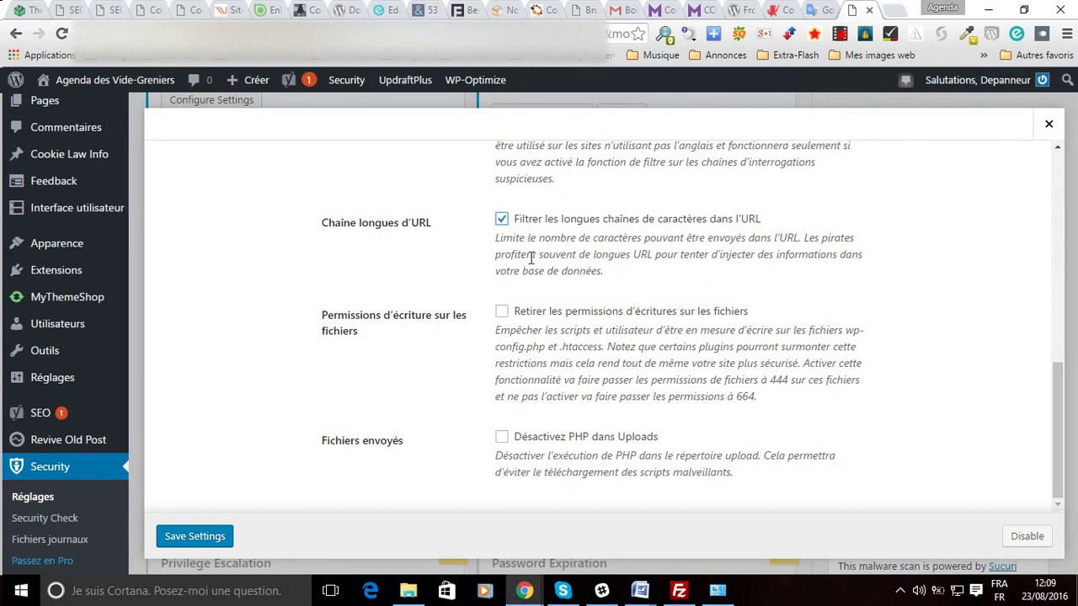
Step: Turn on "Retirer les permissions d'écritures sur les fichiers" and "Désactivez PHP dans Uploads", and save the Modifications Systèmes settings
{"action": "left_click", "coordinate": [501, 313]}
{"action": "left_click", "coordinate": [501, 440]}
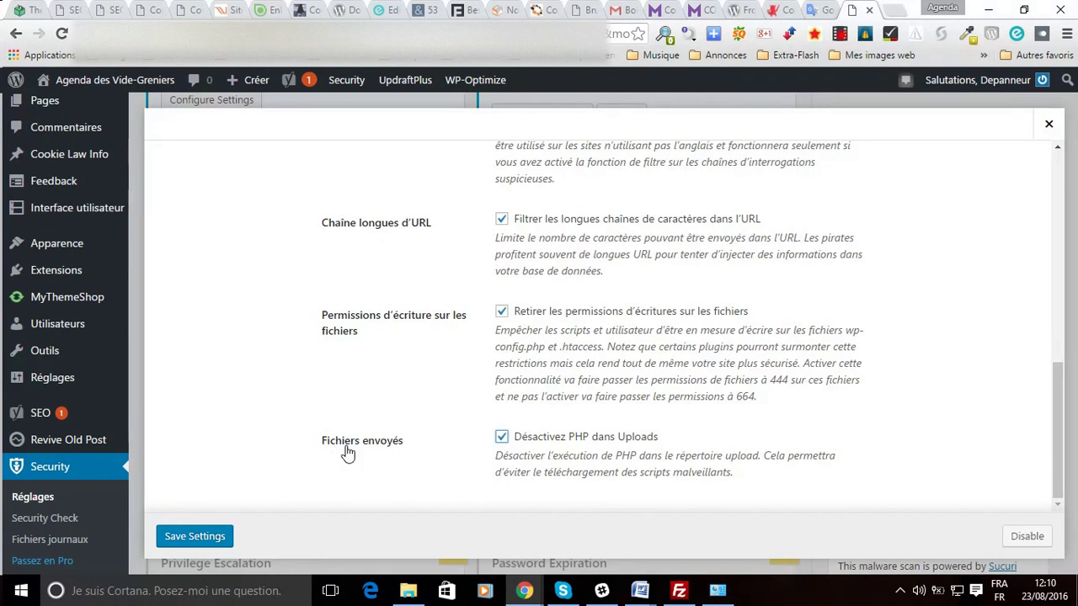
{"action": "left_click", "coordinate": [185, 546]}
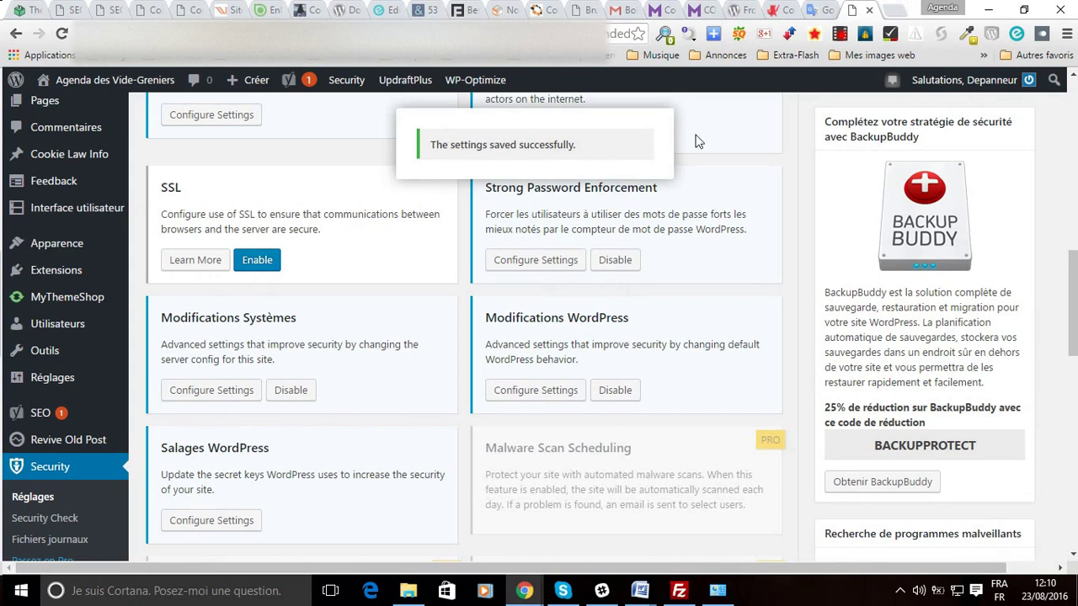
Step: In the Modifications WordPress settings, turn on removal of the RSD header and "Réduire le spam sur les commentaires"
{"action": "left_click", "coordinate": [527, 395]}
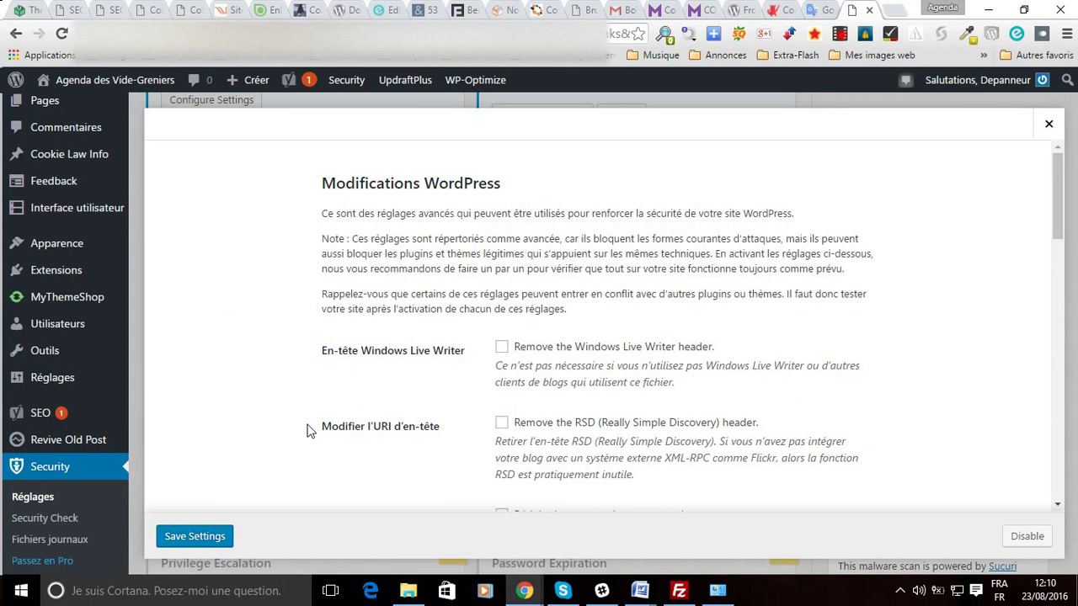
{"action": "scroll", "coordinate": [308, 432], "scroll_direction": "down", "scroll_amount": 1}
{"action": "scroll", "coordinate": [308, 432], "scroll_direction": "down", "scroll_amount": 1}
{"action": "scroll", "coordinate": [314, 421], "scroll_direction": "up", "scroll_amount": 1}
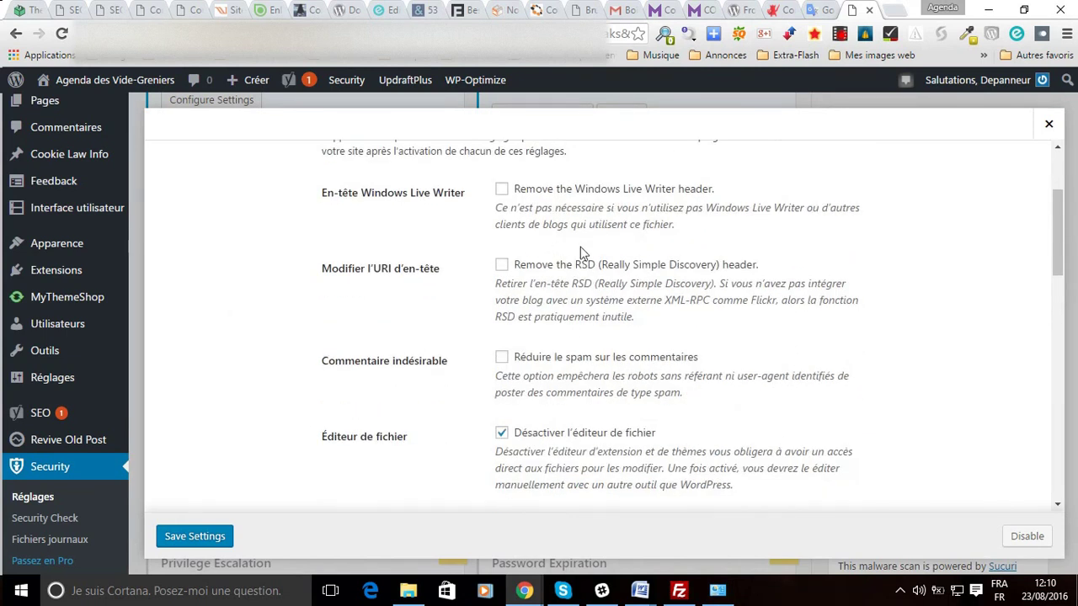
{"action": "left_click", "coordinate": [501, 266]}
{"action": "left_click", "coordinate": [501, 359]}
Step: Set the XML-RPC option to "Désactiver XML-RPC (recommandé)" in the Modifications WordPress settings
{"action": "scroll", "coordinate": [440, 379], "scroll_direction": "down", "scroll_amount": 3}
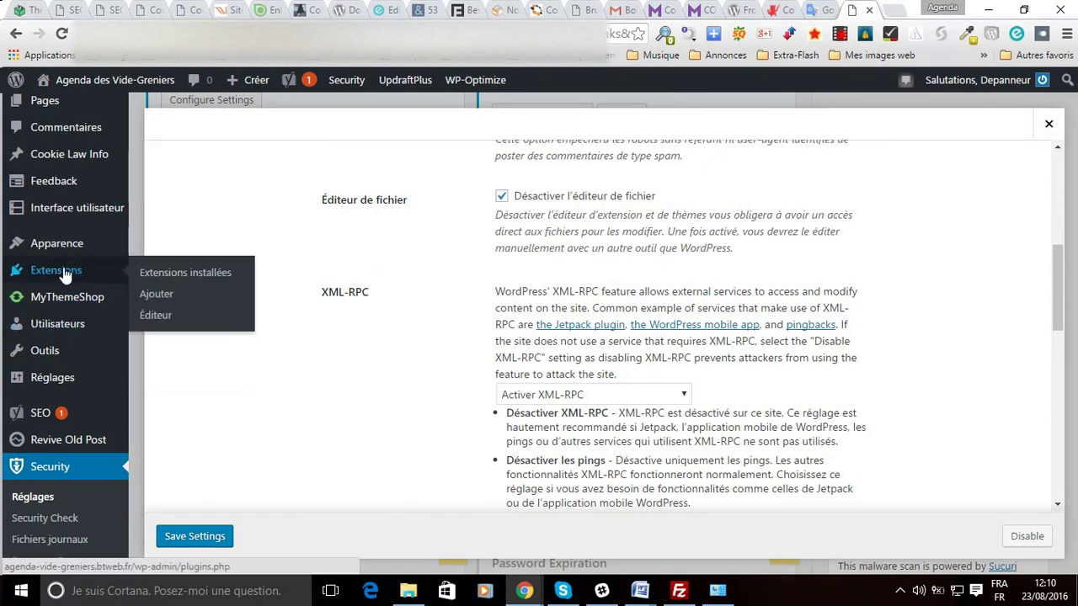
{"action": "mouse_move", "coordinate": [59, 250]}
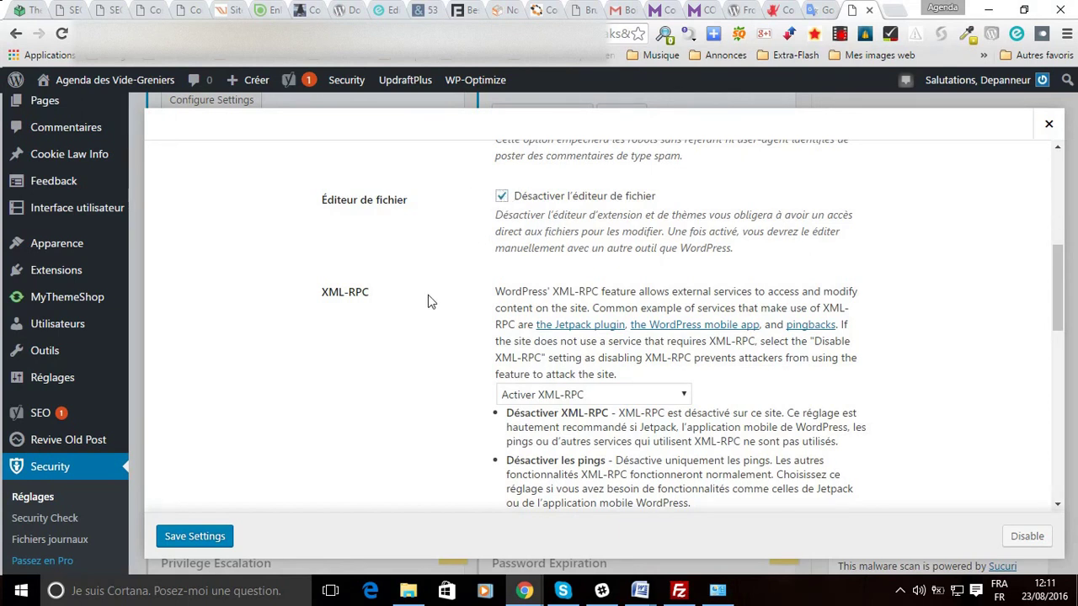
{"action": "scroll", "coordinate": [428, 301], "scroll_direction": "down", "scroll_amount": 1}
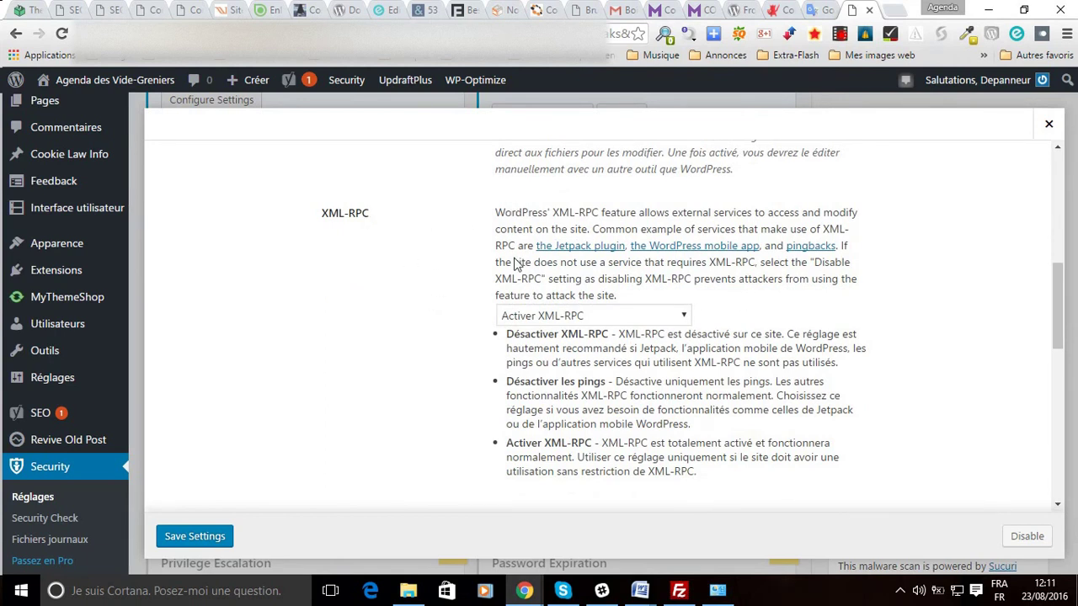
{"action": "left_click", "coordinate": [556, 321]}
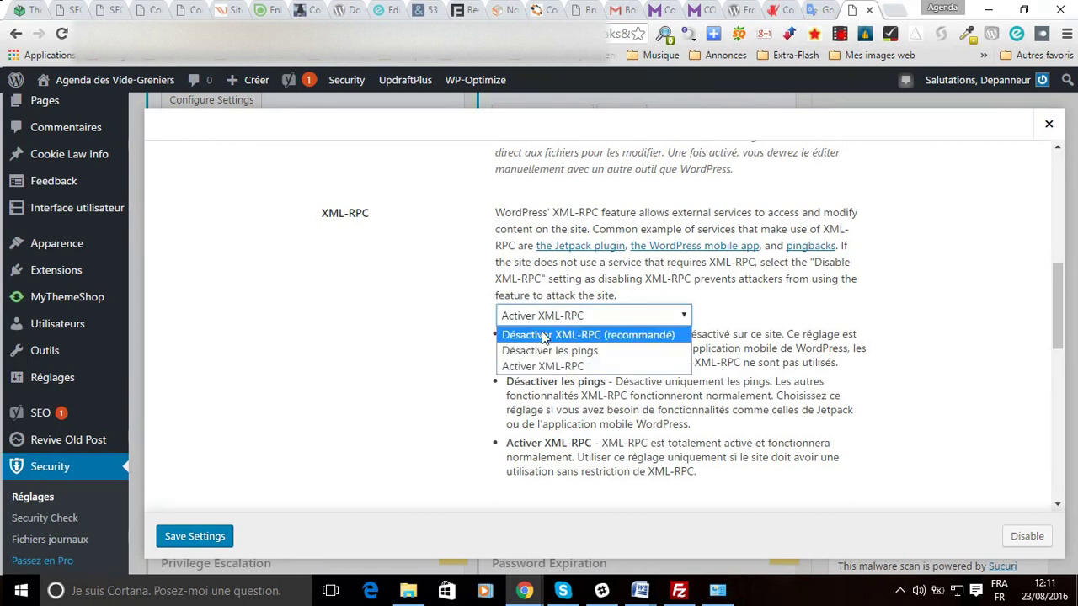
{"action": "left_click", "coordinate": [543, 339]}
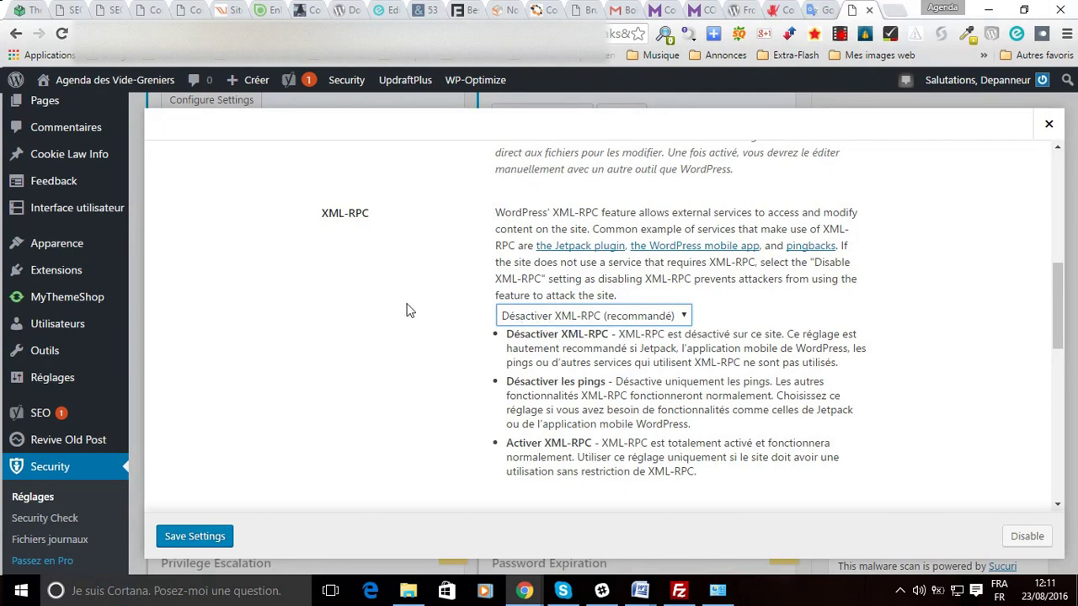
Step: Disable login error messages, force unique nicknames, disable author pages for users with no posts, and save the Modifications WordPress settings
{"action": "scroll", "coordinate": [406, 307], "scroll_direction": "down", "scroll_amount": 4}
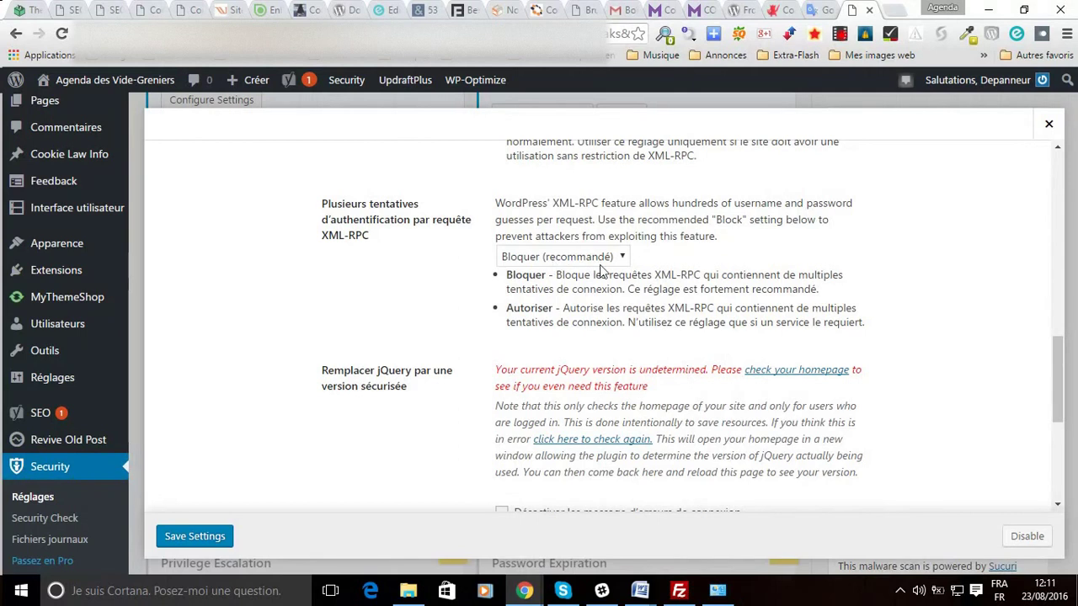
{"action": "scroll", "coordinate": [431, 268], "scroll_direction": "down", "scroll_amount": 4}
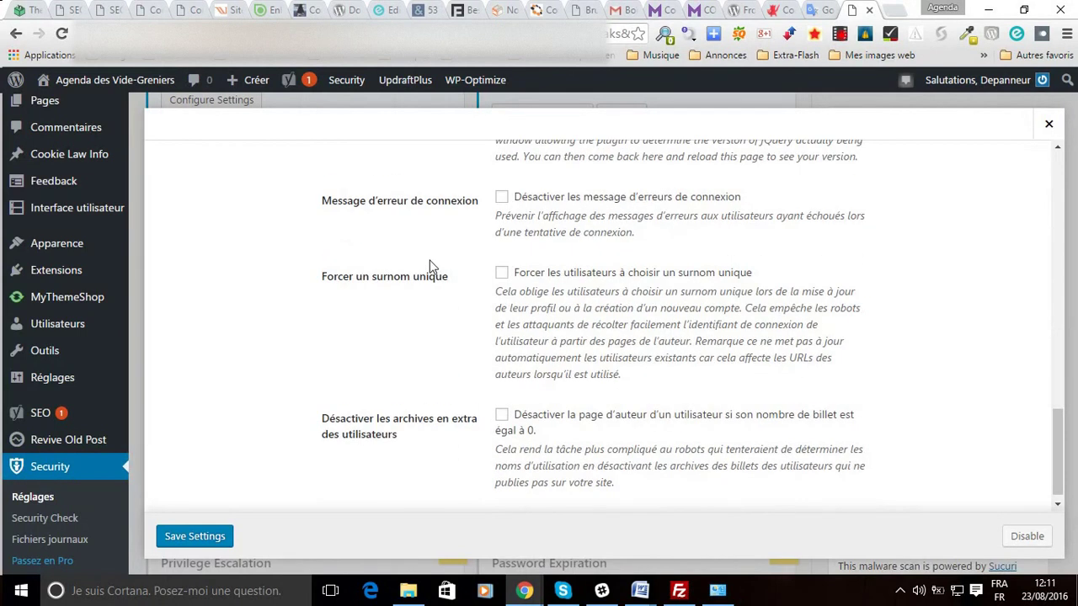
{"action": "left_click", "coordinate": [502, 197]}
{"action": "left_click", "coordinate": [502, 273]}
{"action": "scroll", "coordinate": [590, 371], "scroll_direction": "down", "scroll_amount": 1}
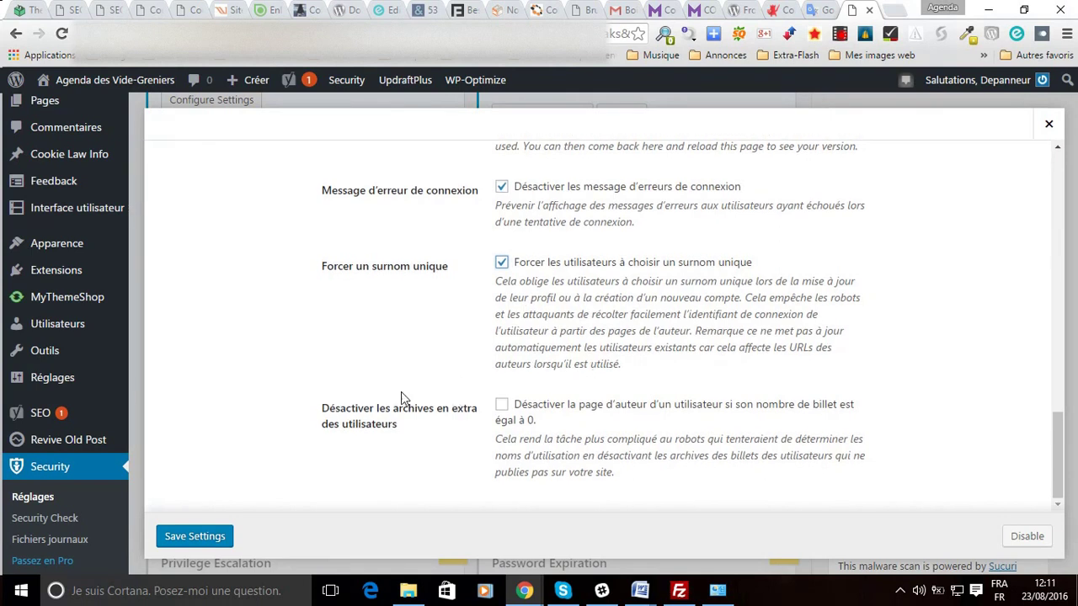
{"action": "left_click", "coordinate": [502, 407]}
{"action": "left_click", "coordinate": [196, 538]}
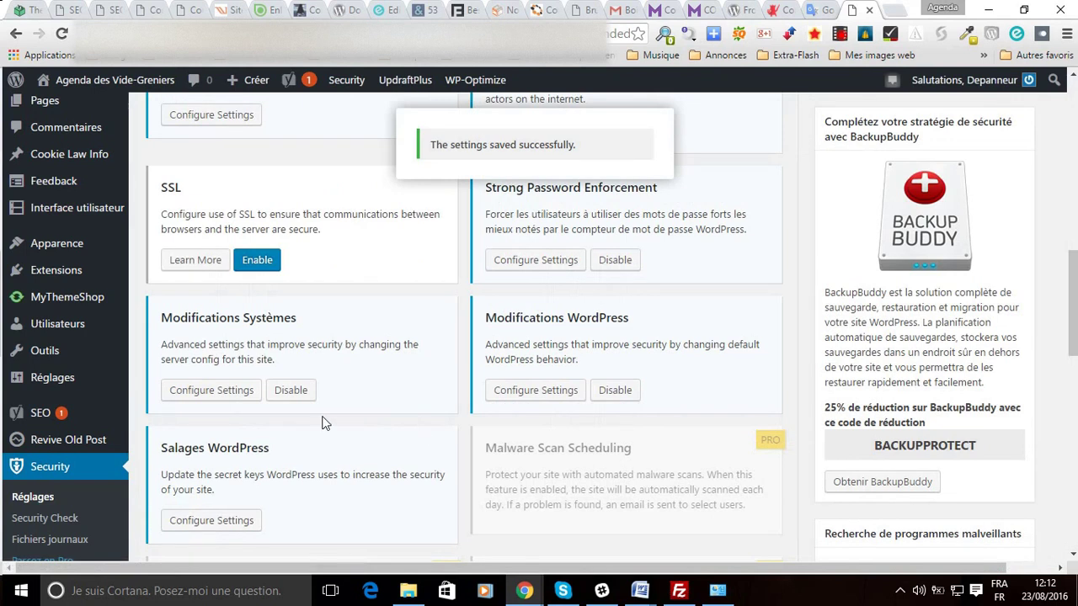
Step: Show the Advanced modules and open the settings of "Cacher l'administration"
{"action": "scroll", "coordinate": [260, 382], "scroll_direction": "down", "scroll_amount": 2}
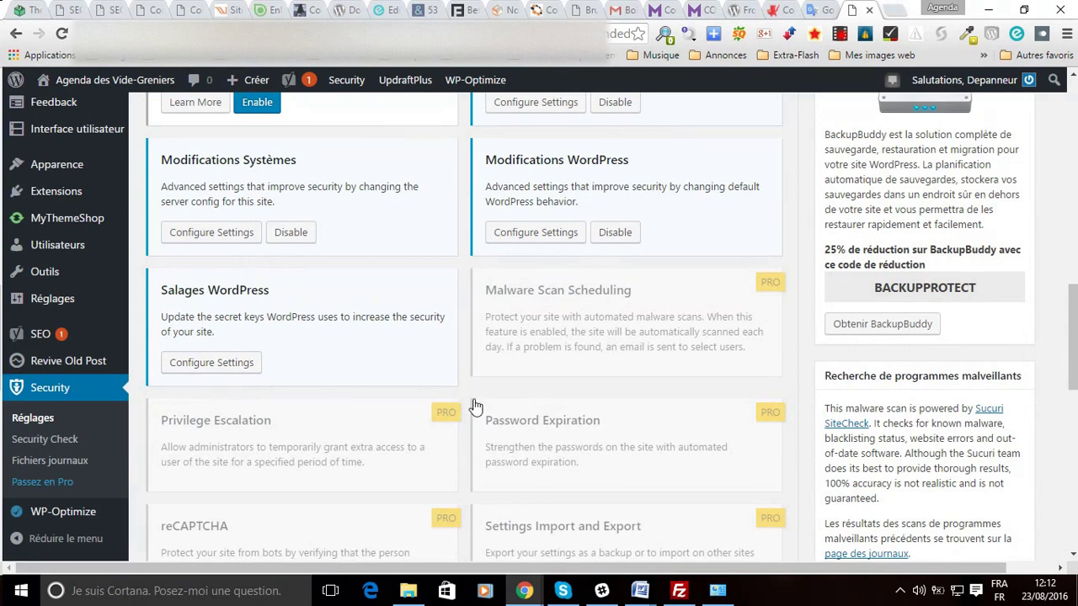
{"action": "scroll", "coordinate": [439, 394], "scroll_direction": "up", "scroll_amount": 5}
{"action": "scroll", "coordinate": [452, 469], "scroll_direction": "up", "scroll_amount": 7}
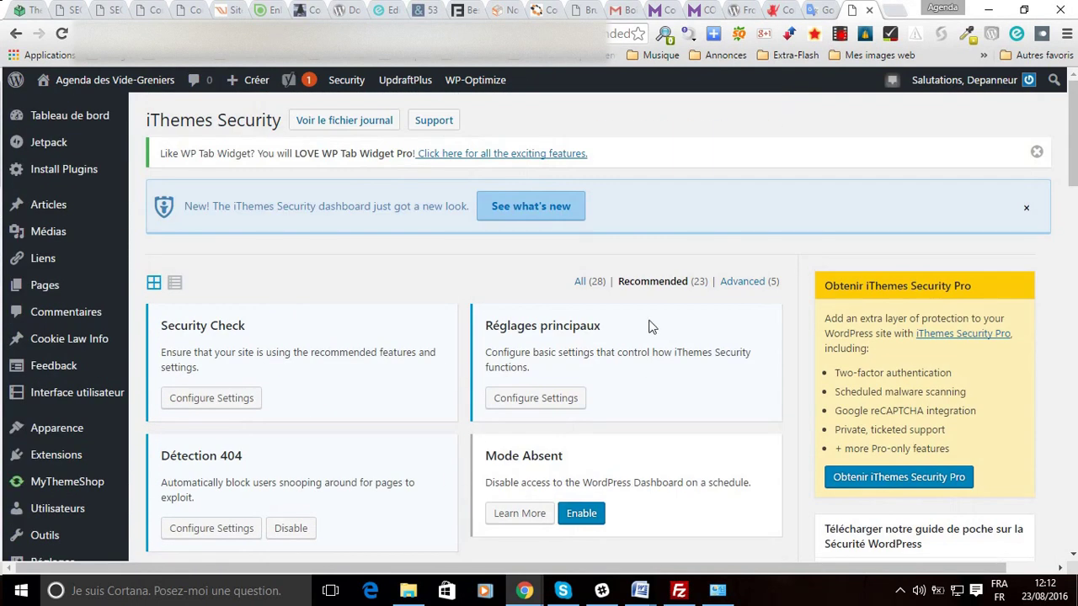
{"action": "left_click", "coordinate": [741, 285]}
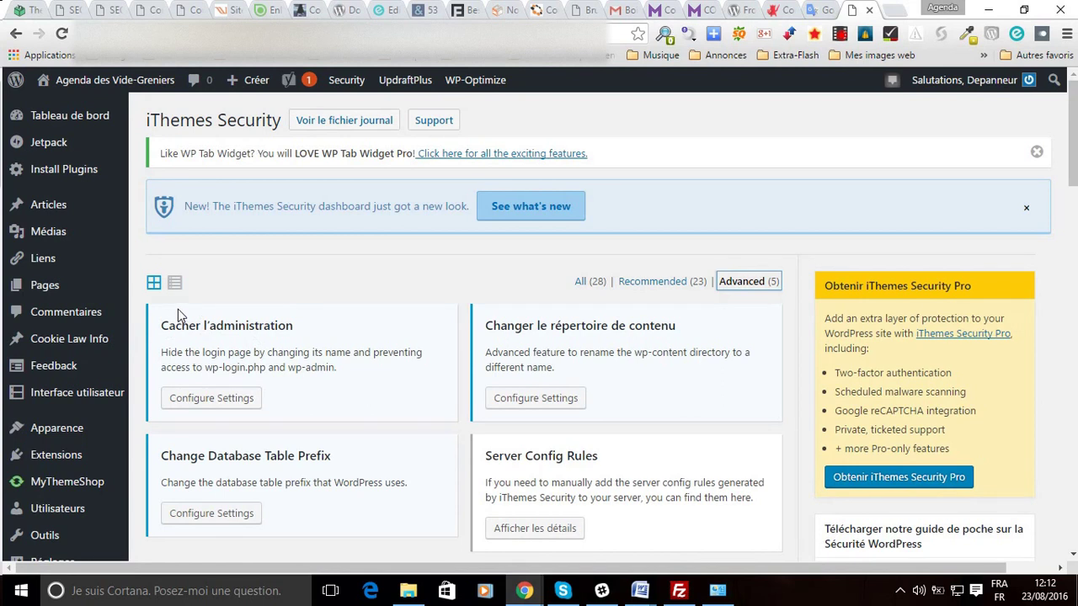
{"action": "left_click", "coordinate": [207, 400]}
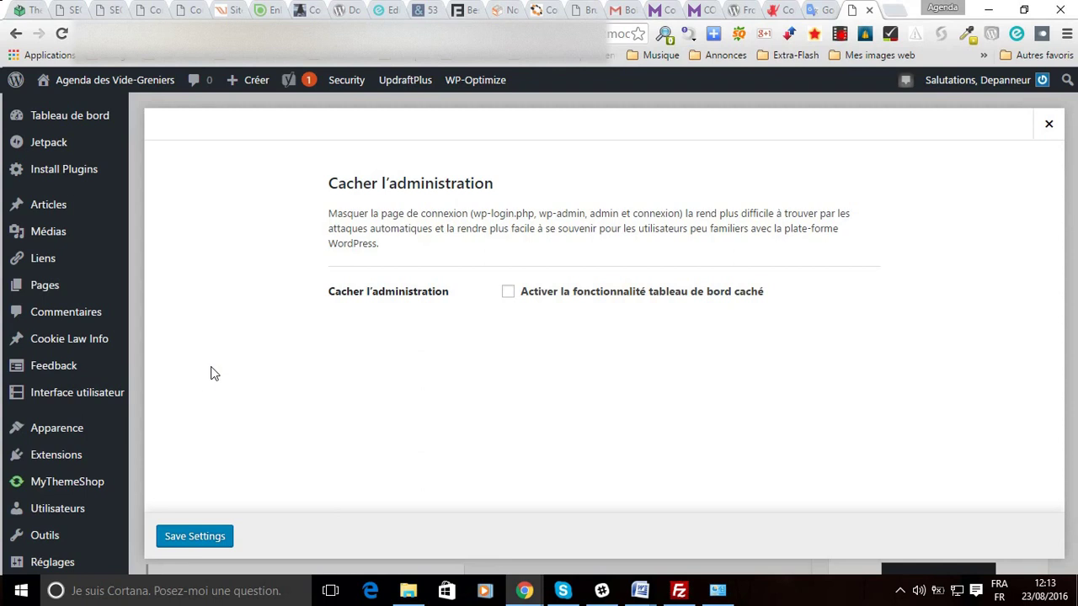
Step: Turn on "Activer la fonctionnalité tableau de bord caché", review the slug and redirection options, and save the settings
{"action": "left_click", "coordinate": [508, 291]}
{"action": "scroll", "coordinate": [508, 290], "scroll_direction": "down", "scroll_amount": 2}
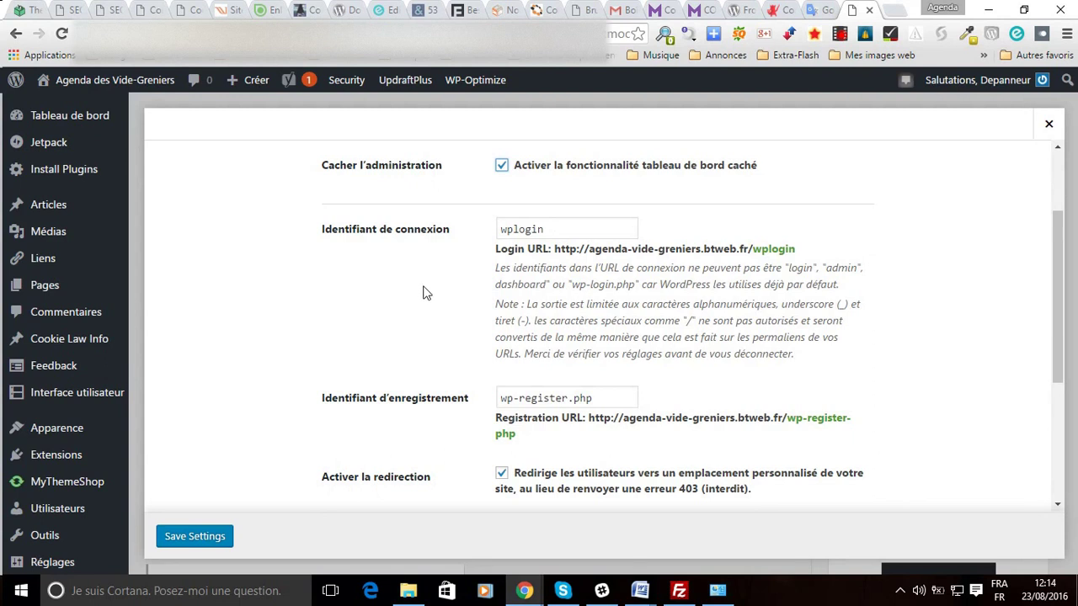
{"action": "scroll", "coordinate": [367, 377], "scroll_direction": "down", "scroll_amount": 3}
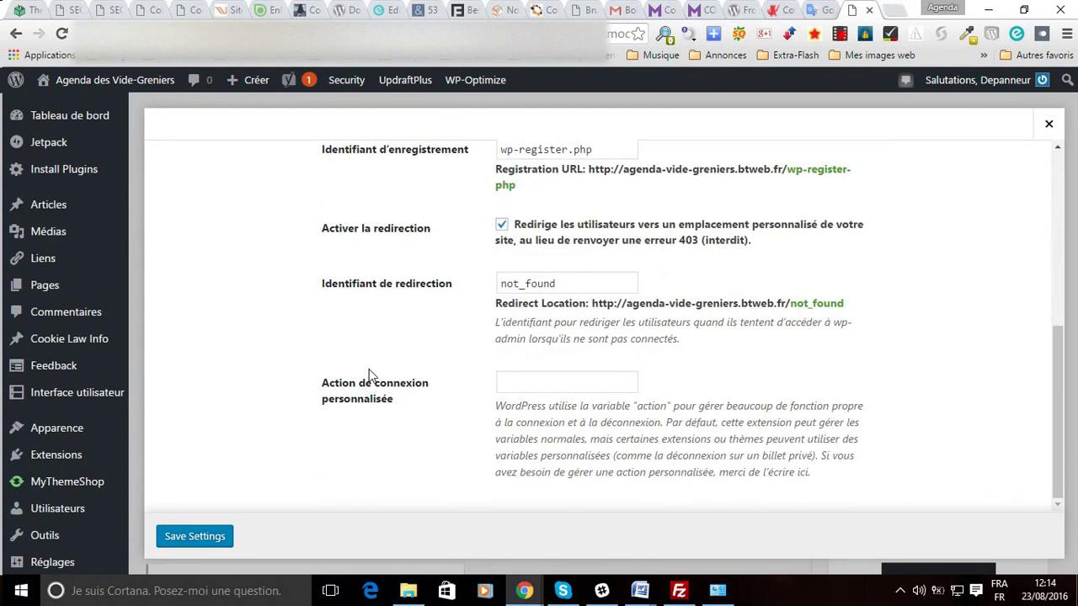
{"action": "scroll", "coordinate": [371, 358], "scroll_direction": "up", "scroll_amount": 3}
{"action": "scroll", "coordinate": [371, 358], "scroll_direction": "down", "scroll_amount": 3}
{"action": "left_click", "coordinate": [175, 539]}
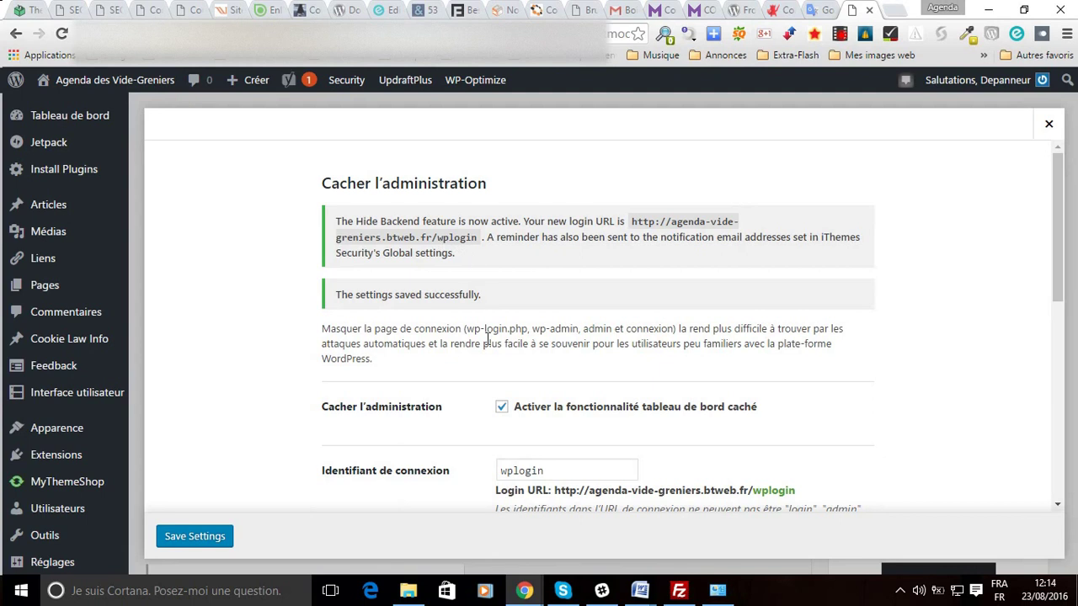
Step: Open the "Identifiant de connexion" value for editing in the "Cacher l'administration" settings
{"action": "left_click", "coordinate": [545, 473]}
{"action": "key", "text": "Left"}
{"action": "key", "text": "Left"}
{"action": "key", "text": "Left"}
{"action": "key", "text": "Left"}
{"action": "key", "text": "Left"}
{"action": "key", "text": "Left"}
{"action": "key", "text": "Left"}
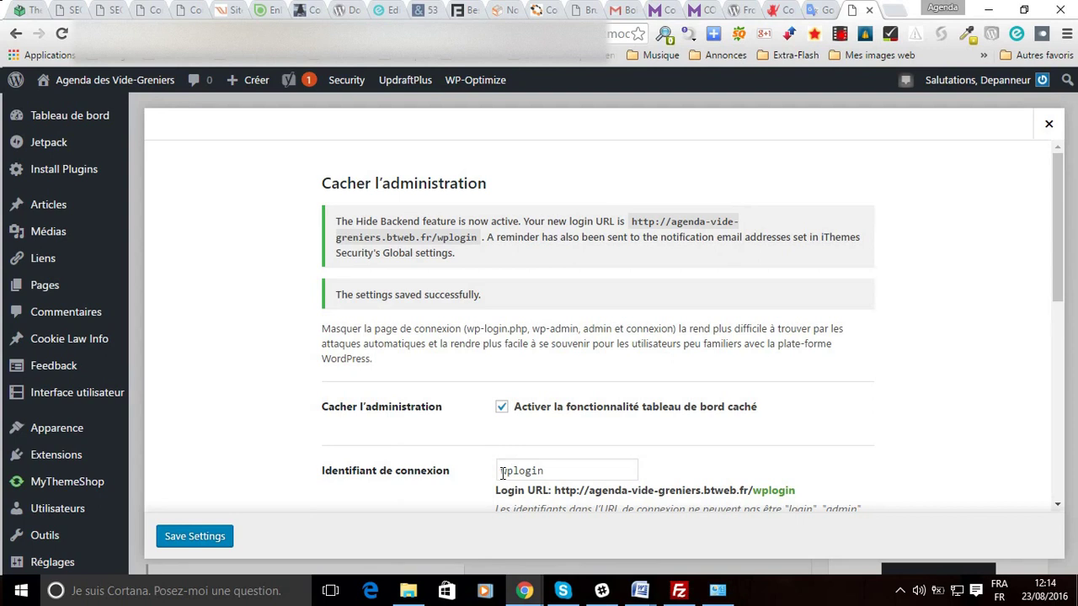